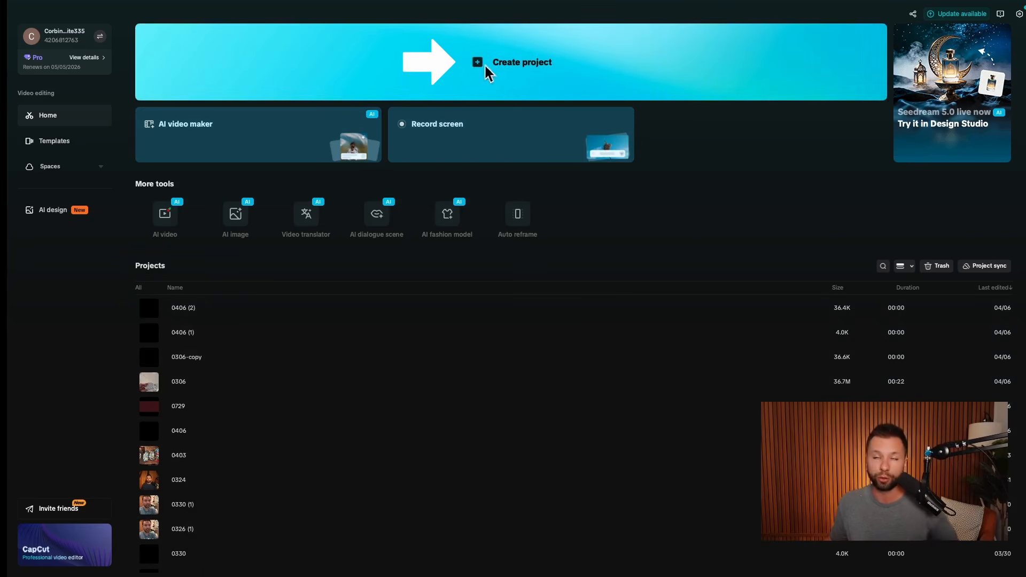
- Create a new project and import the seven clips Vid1.mov through Vid 7.mov
left_click(493, 65)
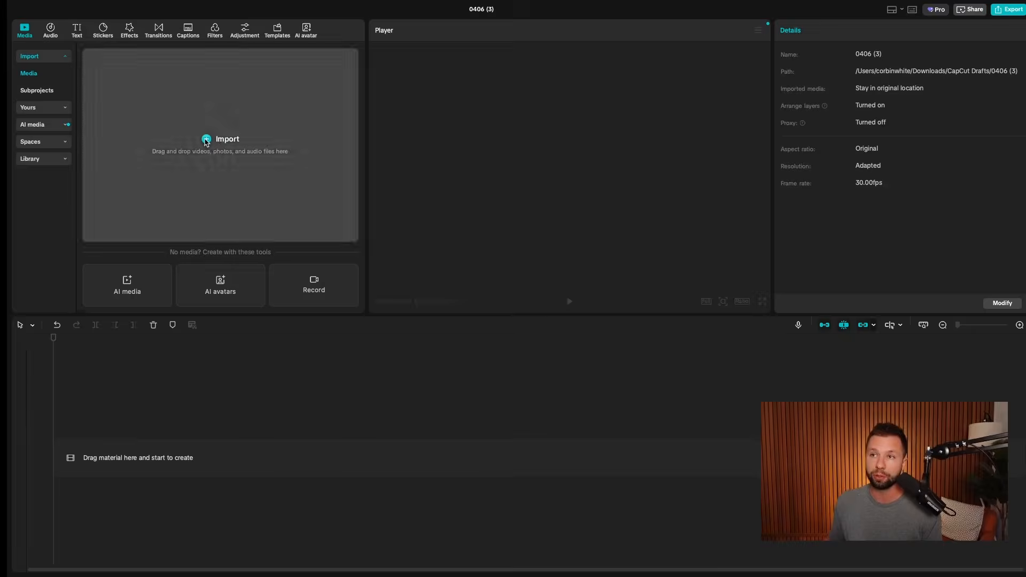
left_click(206, 140)
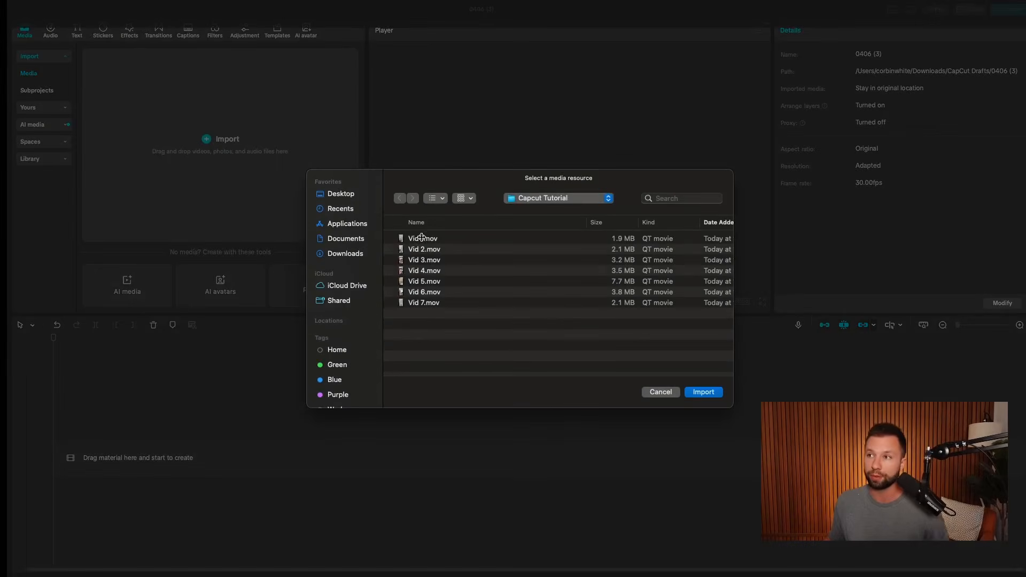
left_click(421, 238)
left_click(435, 304, "shift")
left_click(696, 390)
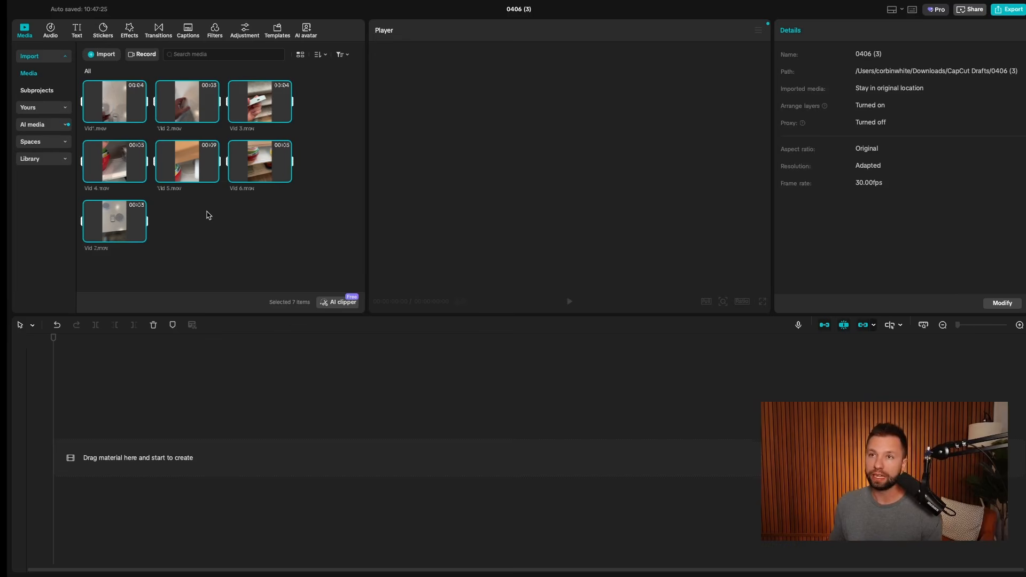
- Sort the media library by name and preview Vid1.mov in the player
left_click_drag(182, 162, 156, 454)
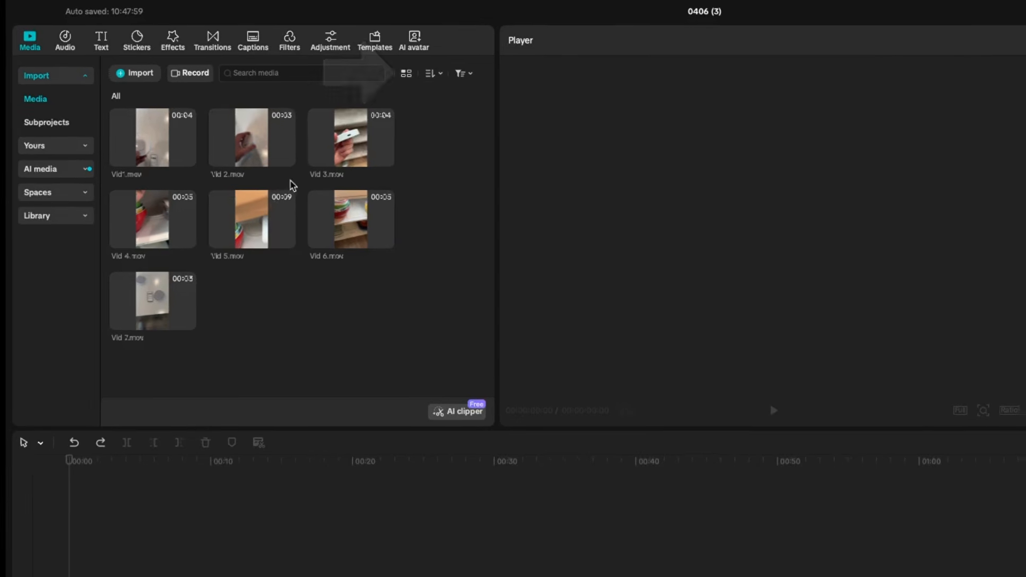
left_click(446, 80)
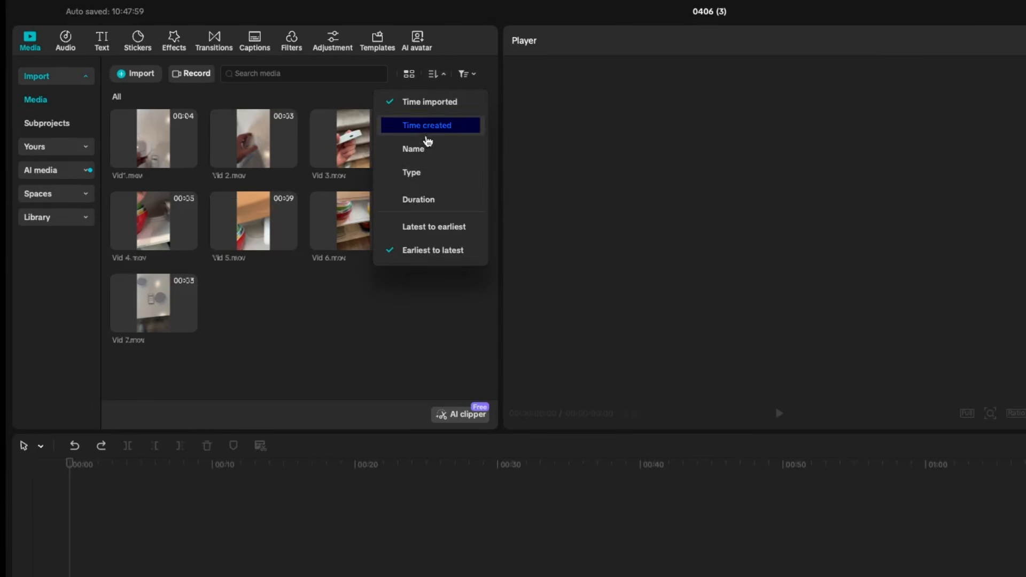
left_click(415, 154)
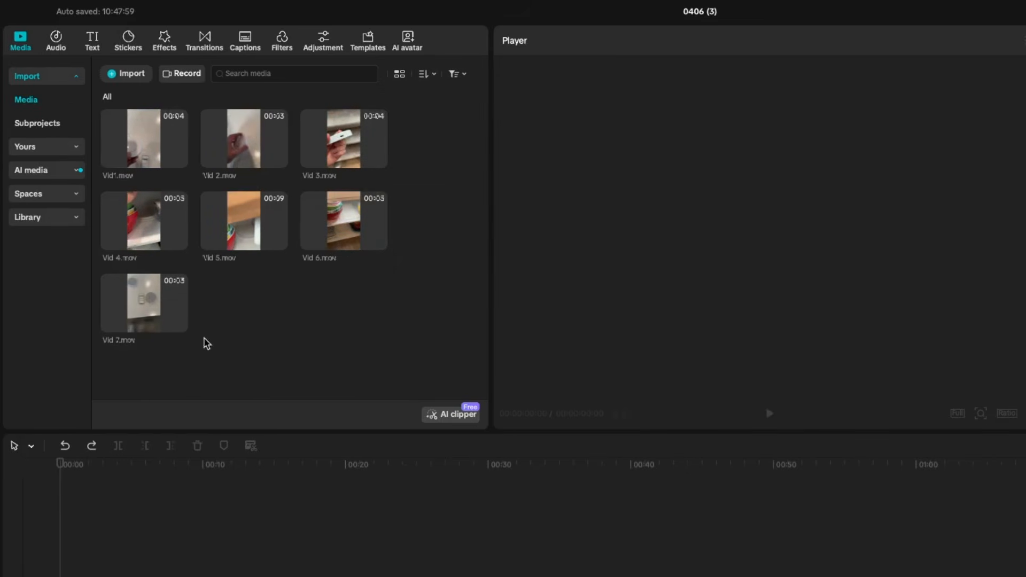
left_click(160, 150)
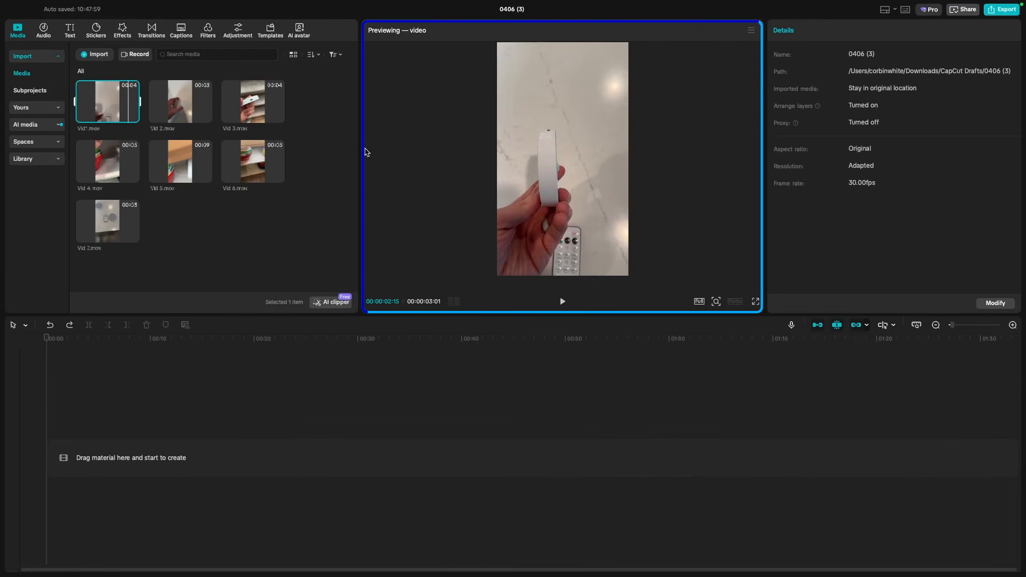
- Place Vid1.mov at the start of the timeline with Vid 2.mov and the following clips after it
left_click_drag(113, 128, 118, 459)
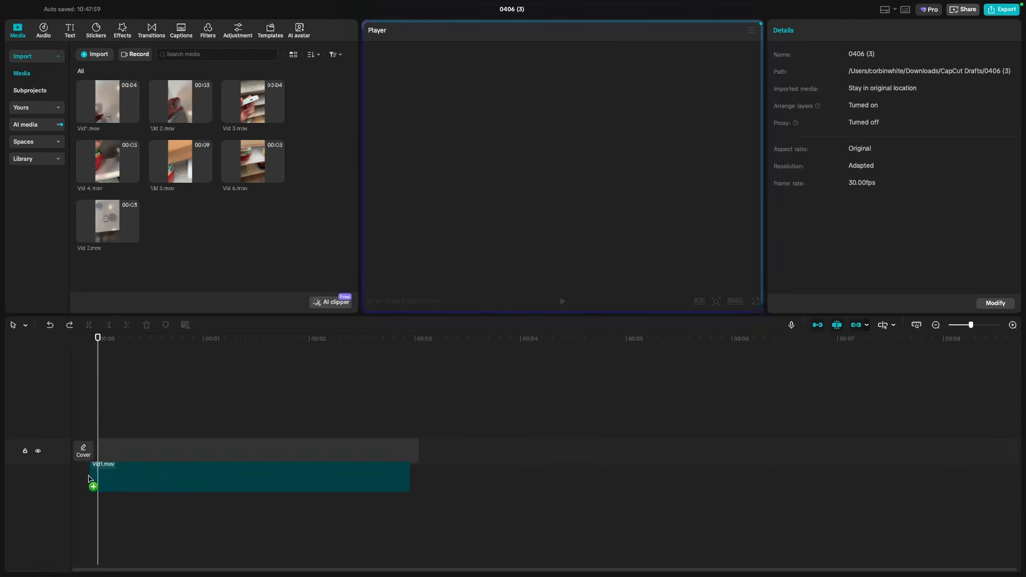
left_click(205, 116)
left_click_drag(420, 456, 118, 457)
mouse_move(230, 103)
left_click_drag(247, 109, 690, 457)
- Append Vid 7.mov at the end and zoom out to show the full 29-second sequence
scroll(422, 368, "right", 5)
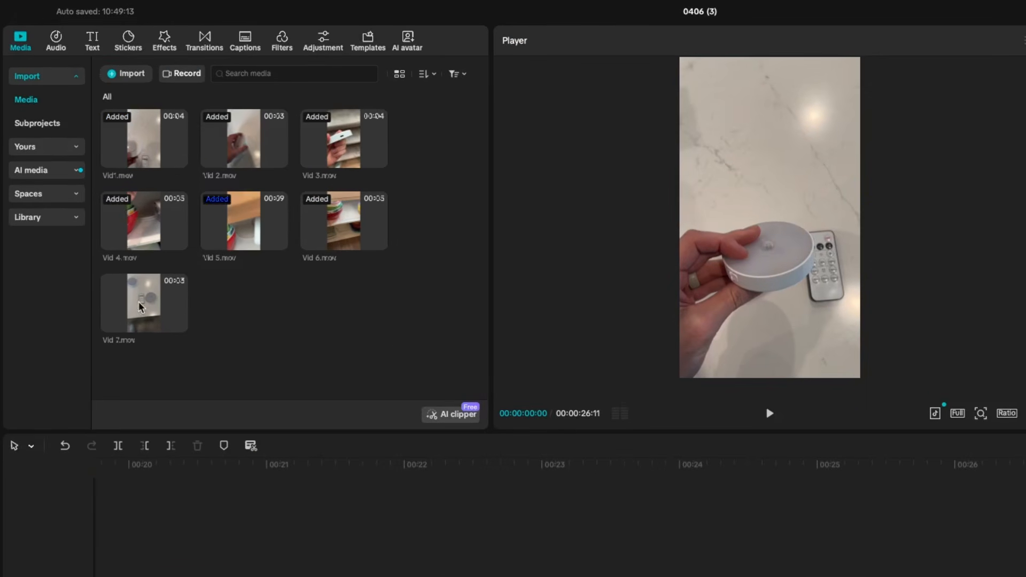
left_click_drag(140, 306, 1016, 575)
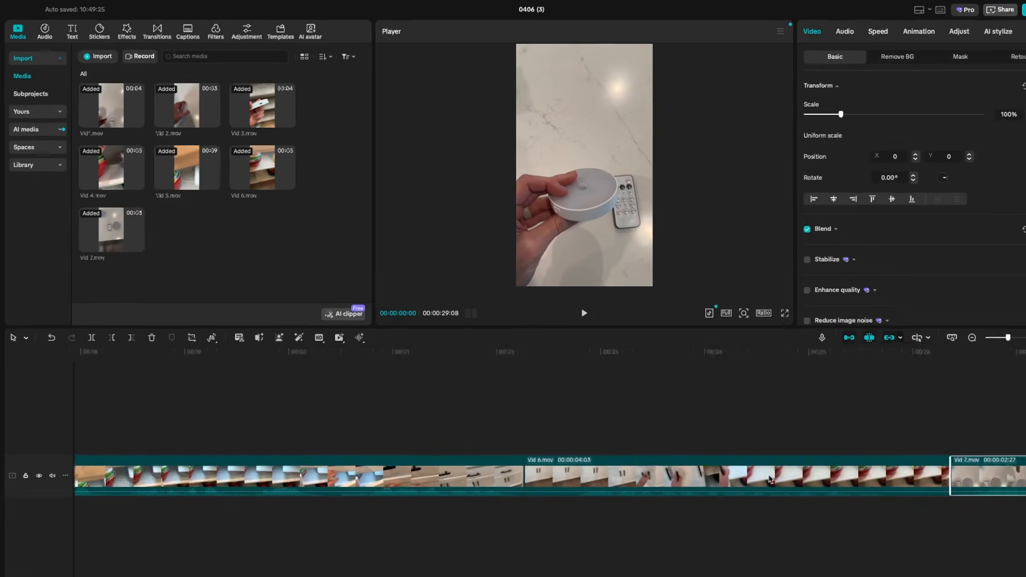
scroll(759, 471, "left", 15)
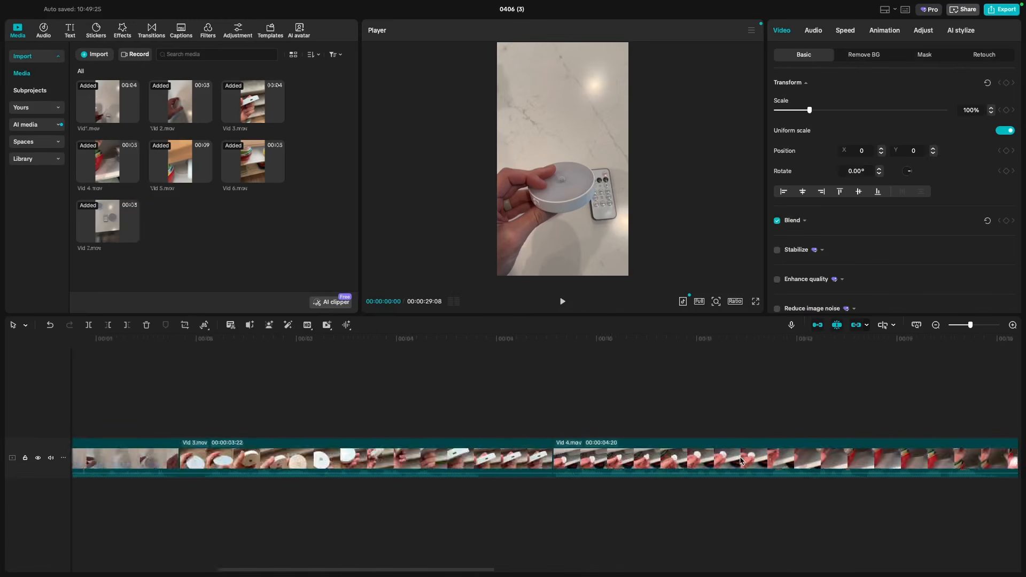
scroll(741, 461, "right", 15)
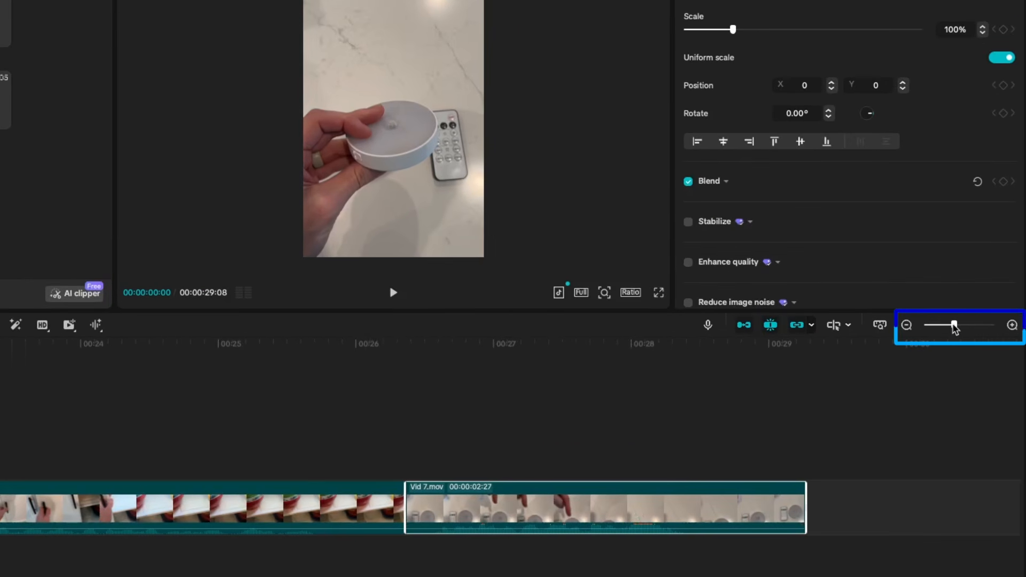
mouse_move(954, 325)
left_mouse_down()
mouse_move(927, 335)
mouse_move(938, 337)
left_mouse_up()
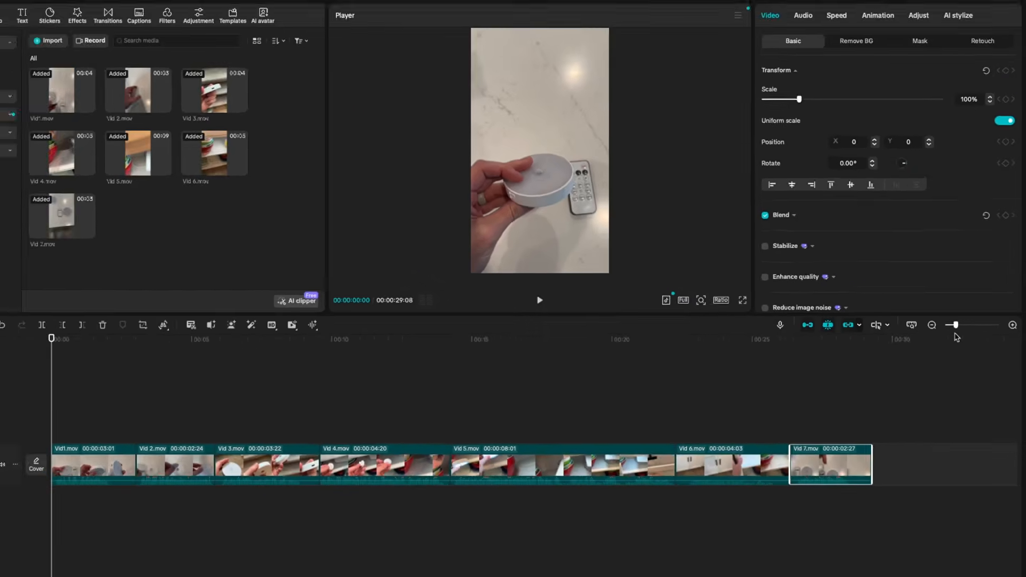
left_click(80, 345)
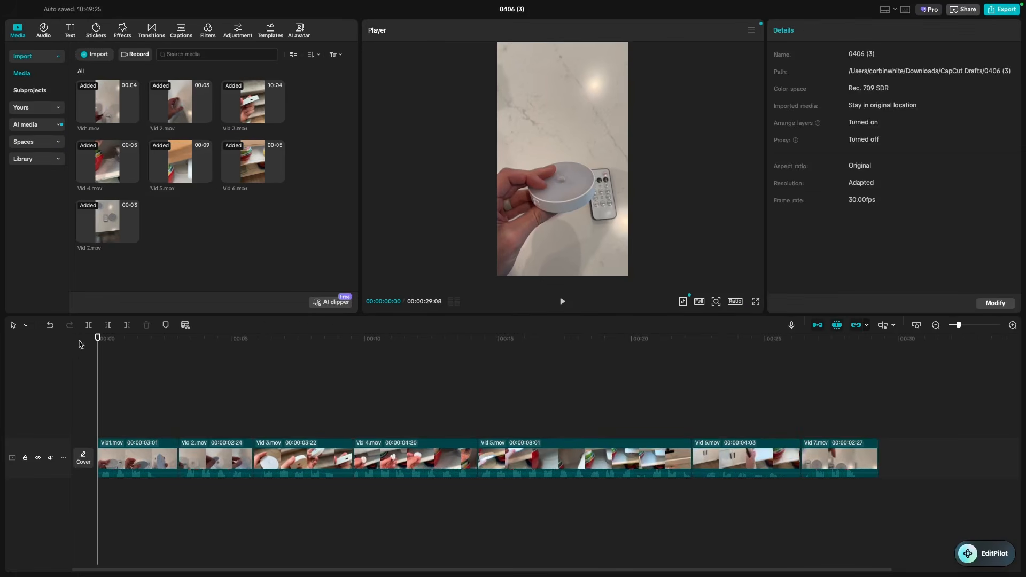
- Enlarge the video track to show waveforms, play the sequence, and select Vid1.mov
left_click_drag(97, 340, 137, 402)
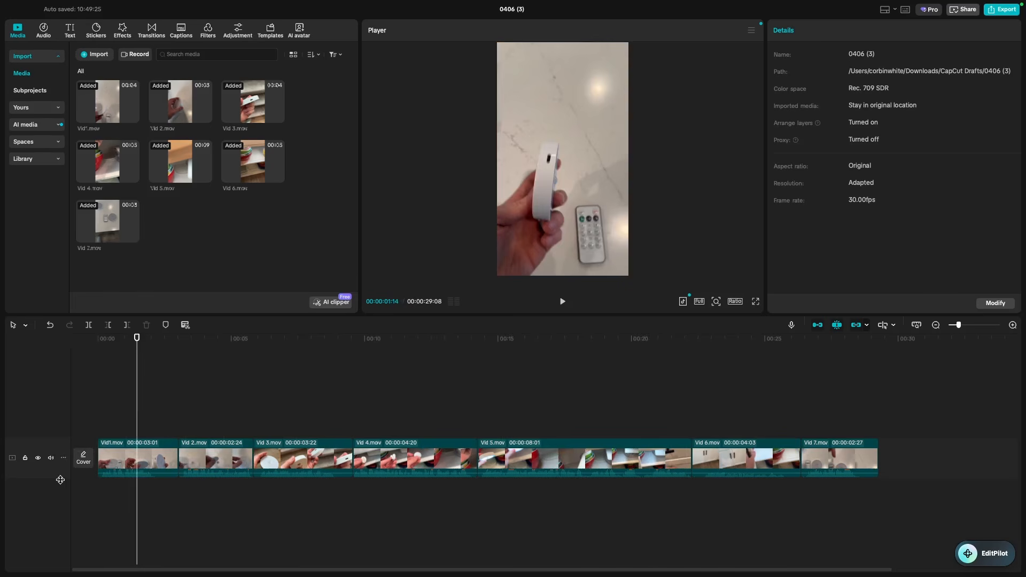
left_click_drag(60, 480, 57, 527)
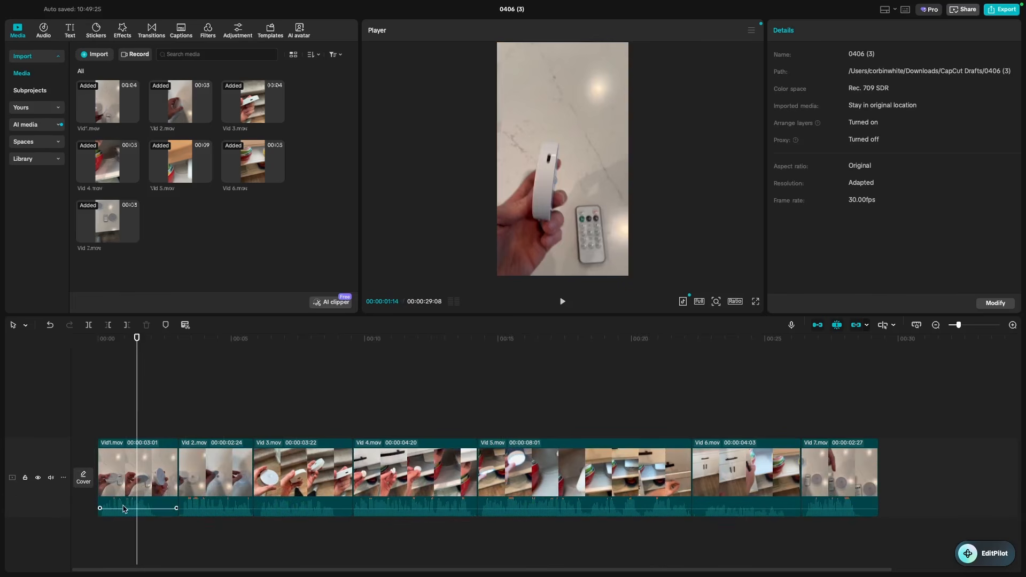
left_click_drag(137, 340, 125, 354)
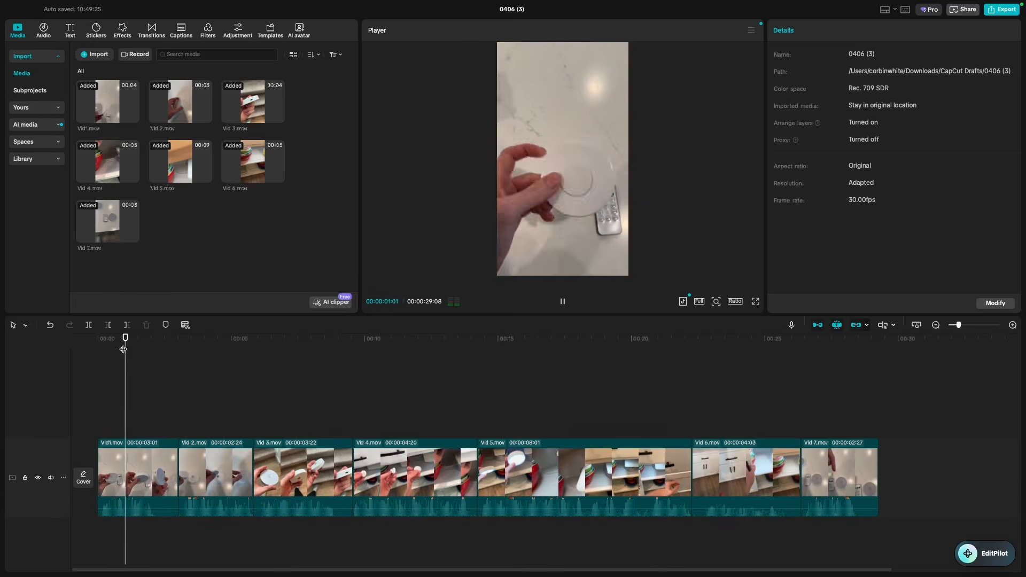
key("space")
key("space")
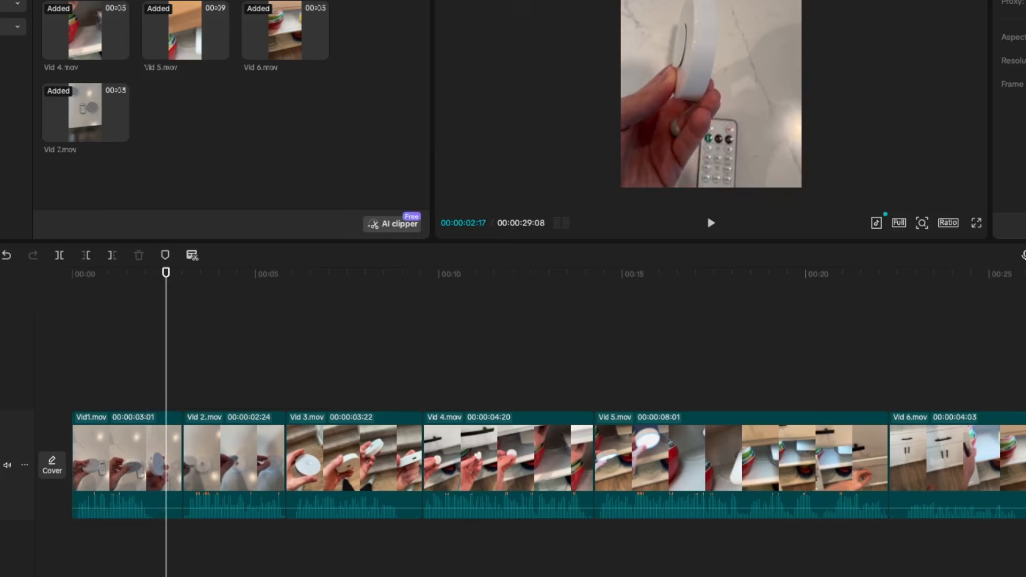
left_click(151, 464)
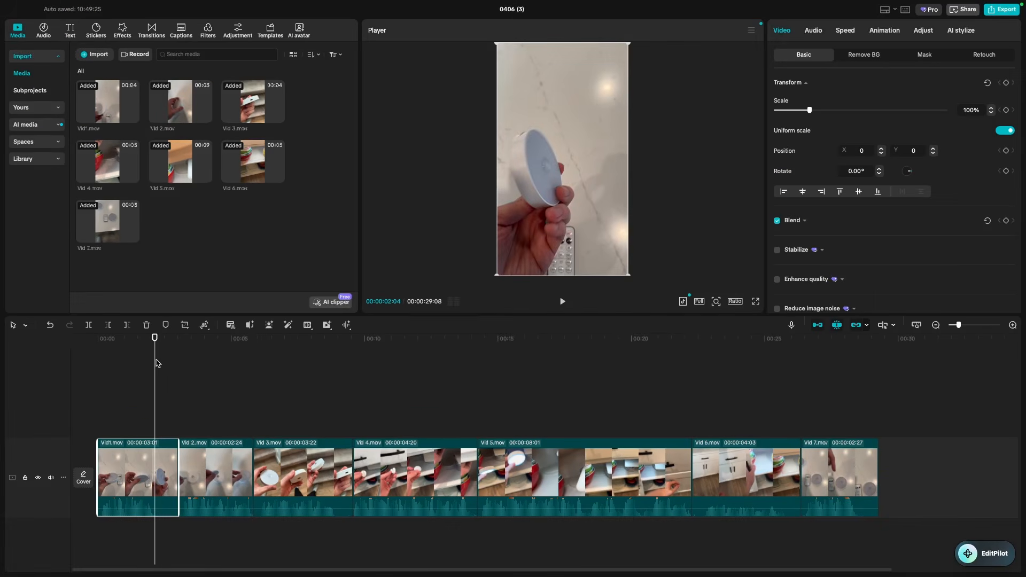
- Split Vid1.mov at the playhead and delete its unwanted tail
mouse_move(155, 339)
left_mouse_down()
mouse_move(119, 345)
mouse_move(156, 350)
left_mouse_up()
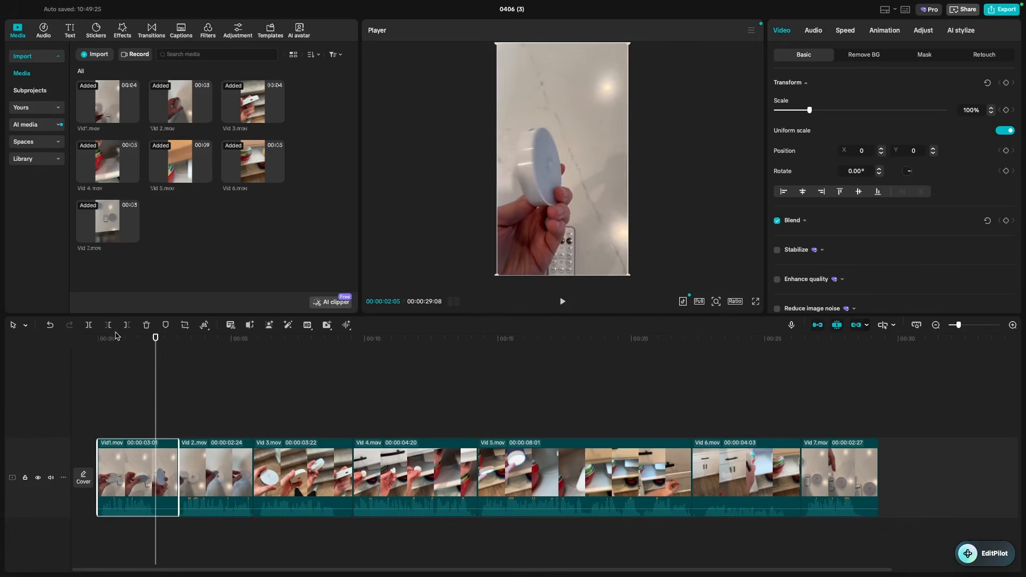
left_click(88, 325)
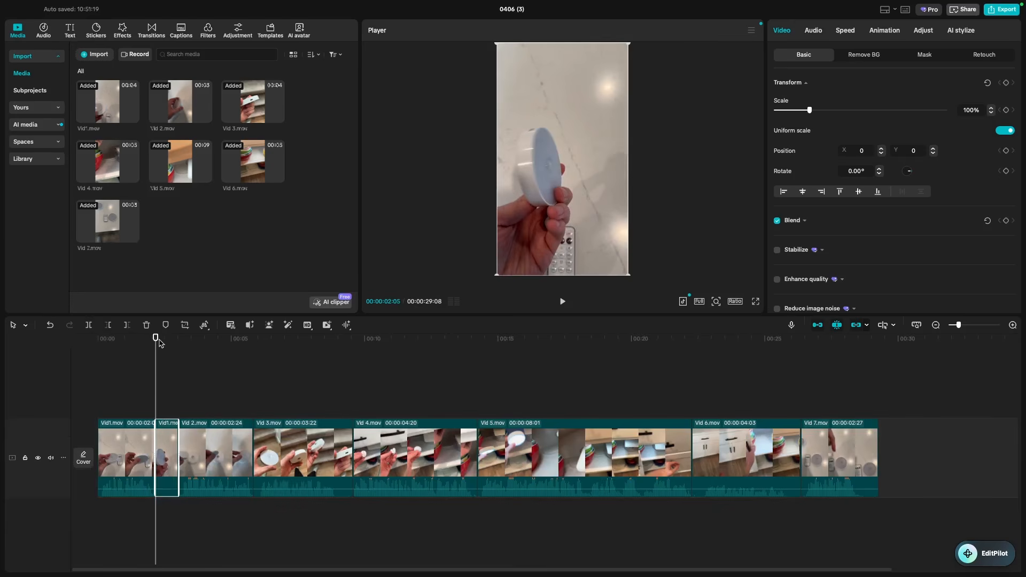
left_click_drag(155, 338, 129, 342)
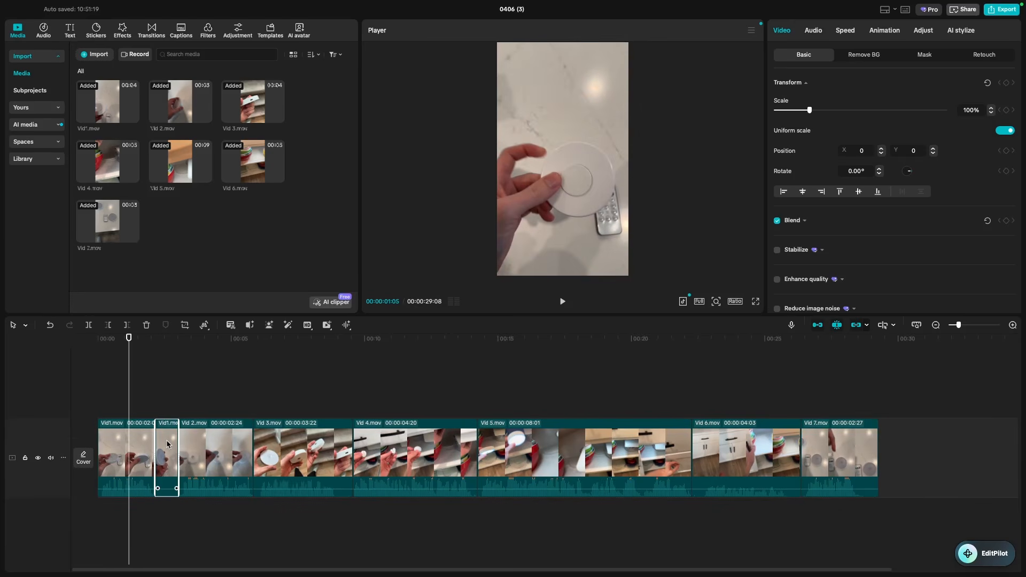
key("Delete")
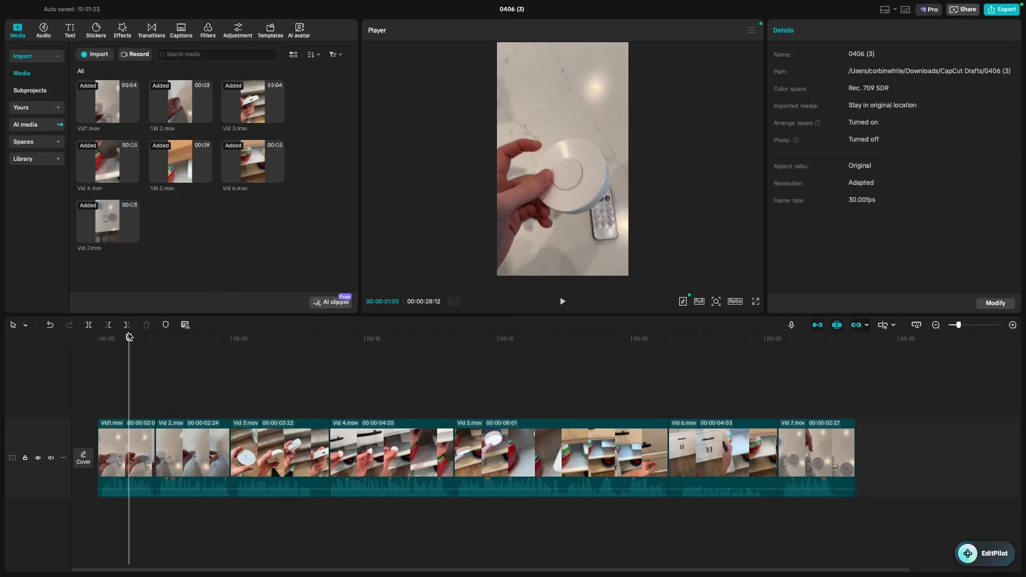
- Trim both ends of Vid 3.mov down to 00:00:02:23, then zoom out
left_click_drag(129, 337, 238, 366)
left_click_drag(959, 326, 976, 327)
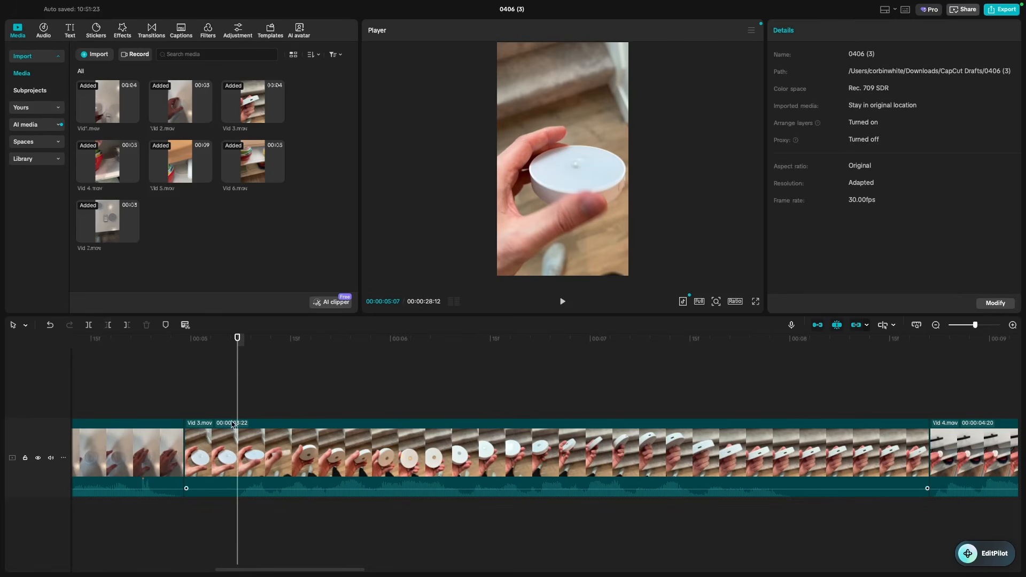
left_click(108, 326)
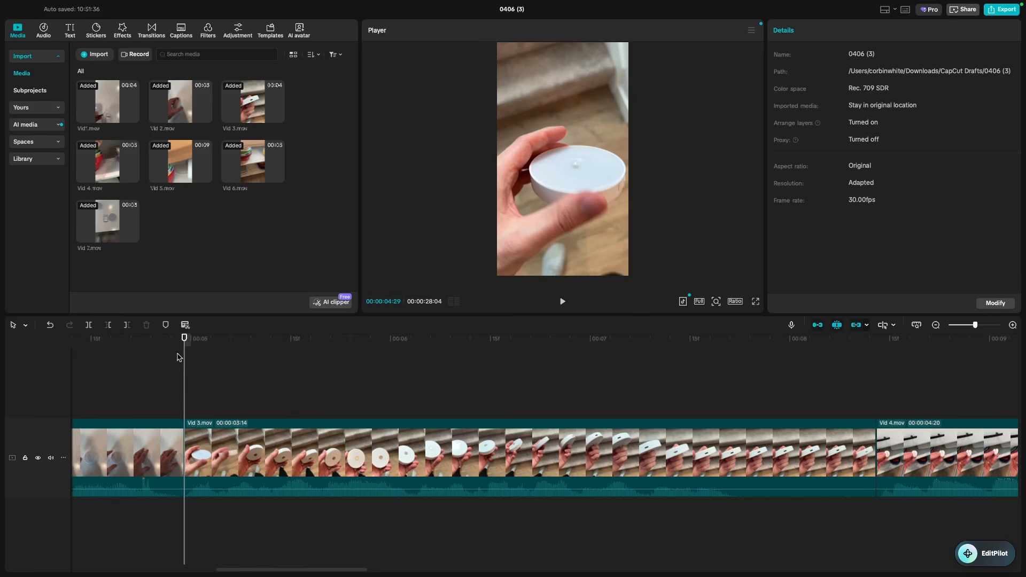
left_click_drag(184, 341, 735, 401)
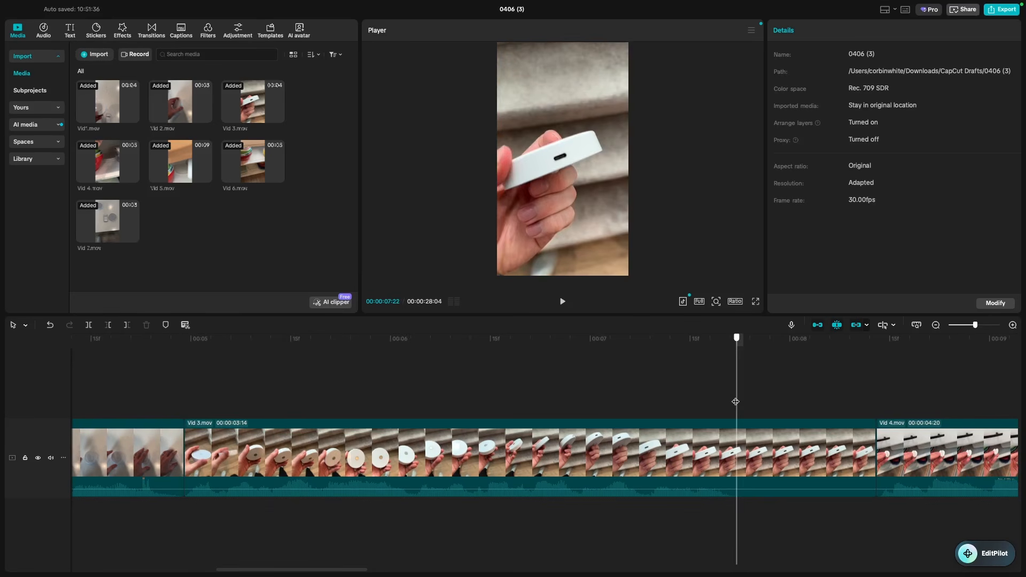
left_click(127, 326)
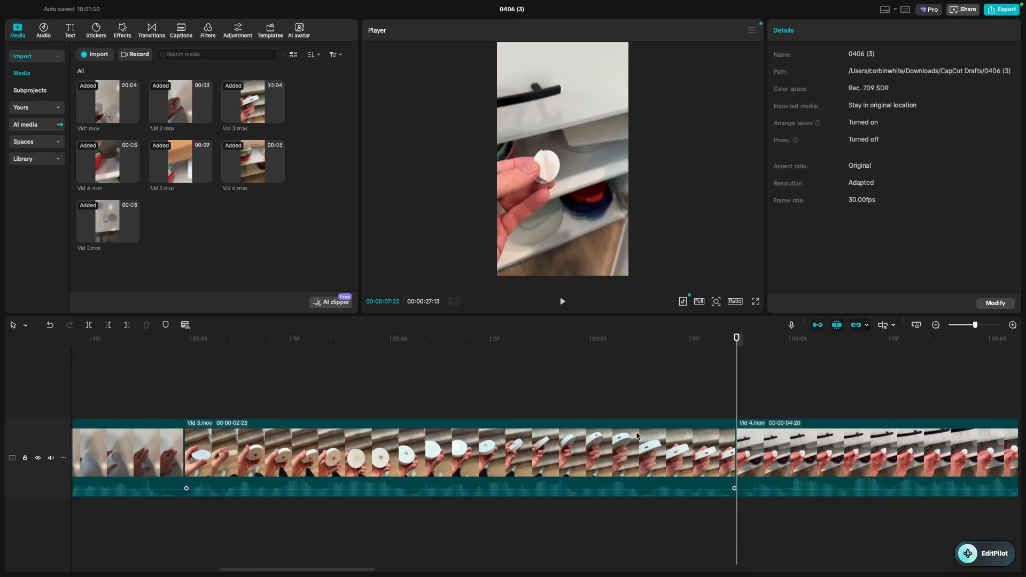
scroll(637, 435, "right", 10)
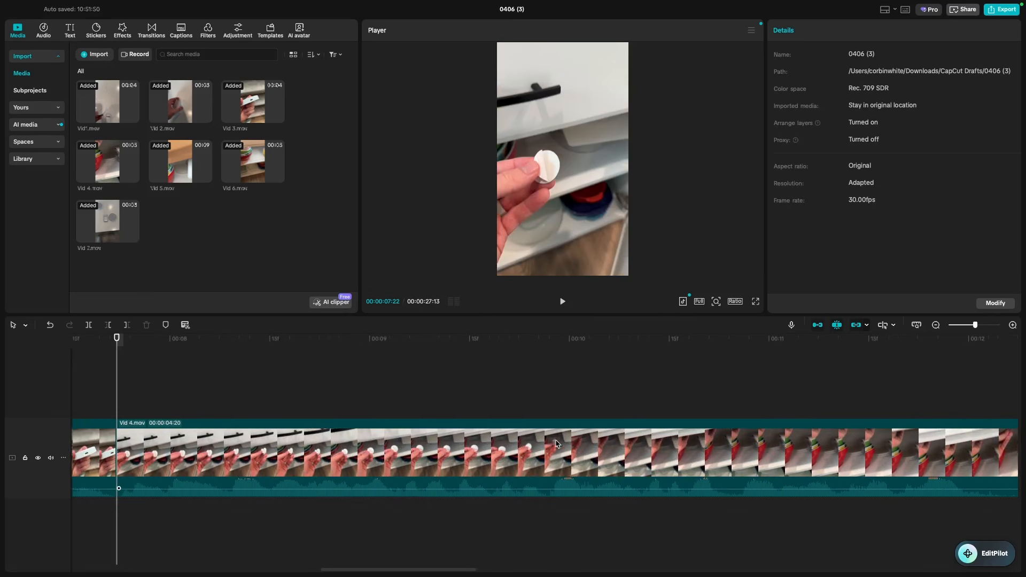
key("shift+z")
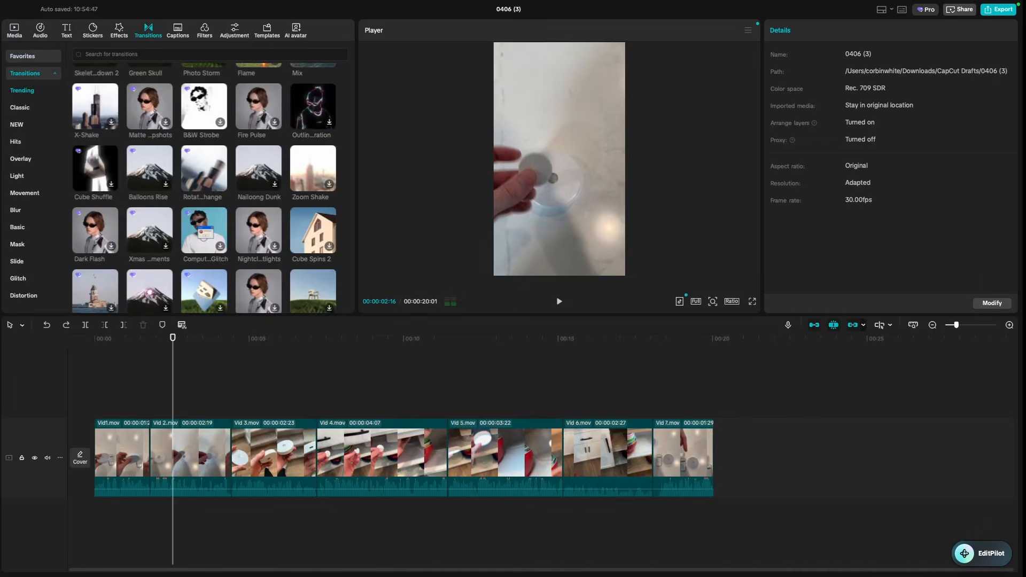
left_click_drag(179, 338, 104, 338)
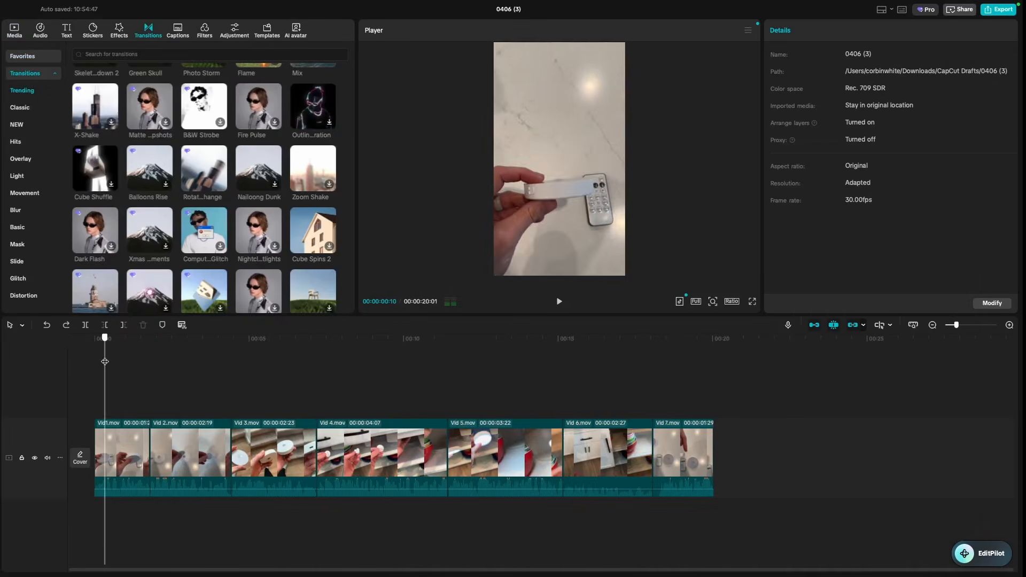
key("space")
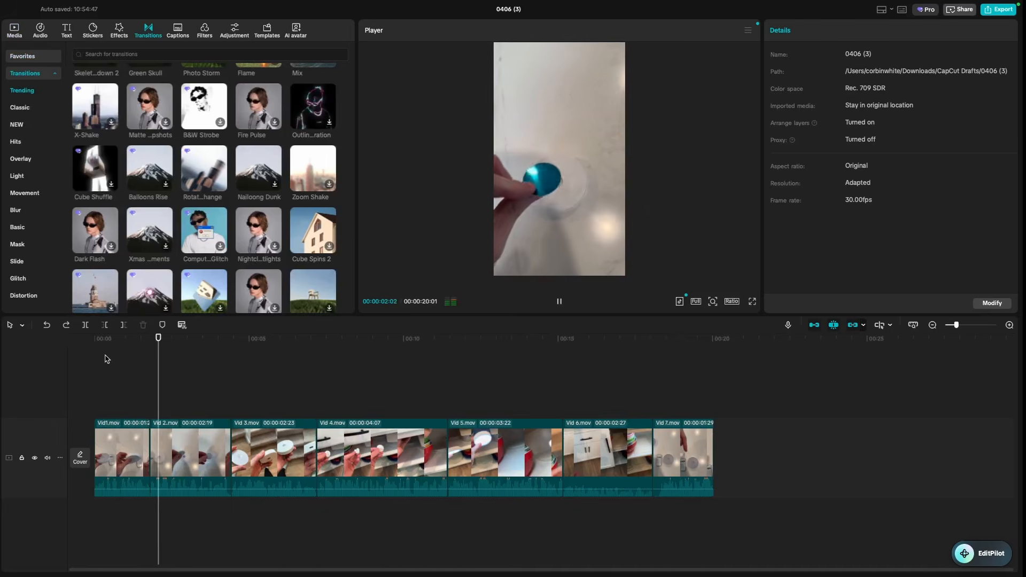
key("space")
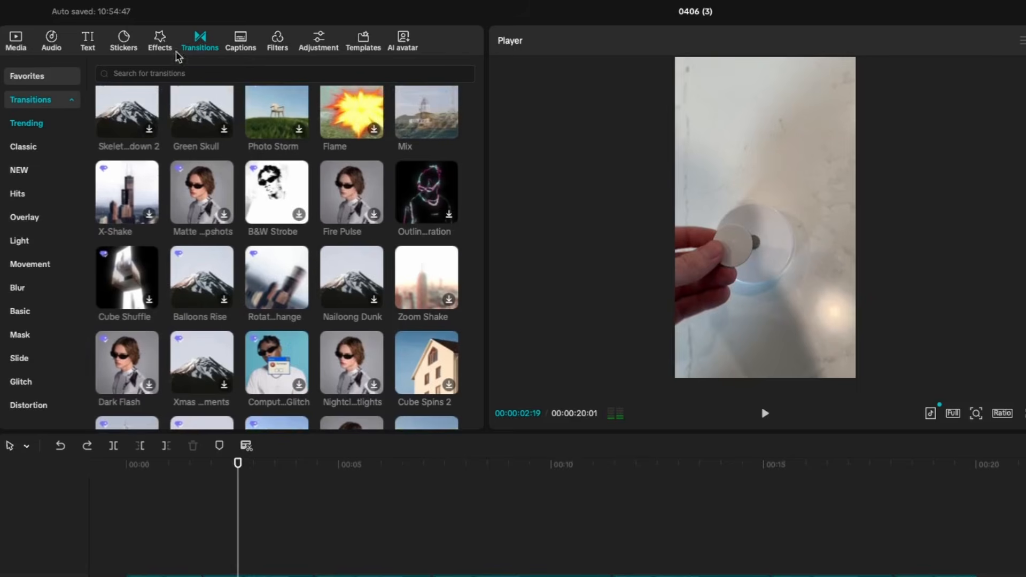
left_click(21, 46)
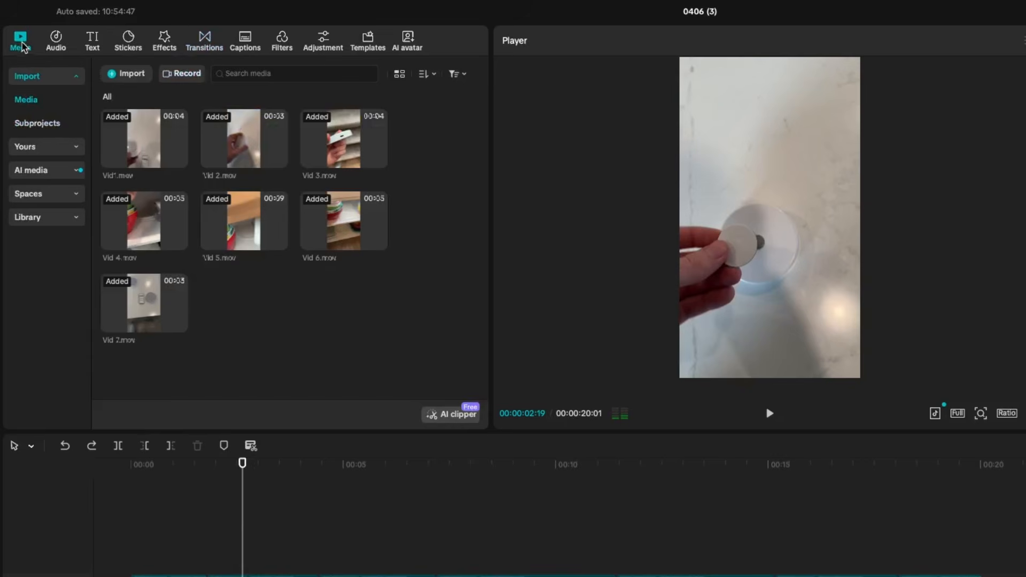
left_click(207, 45)
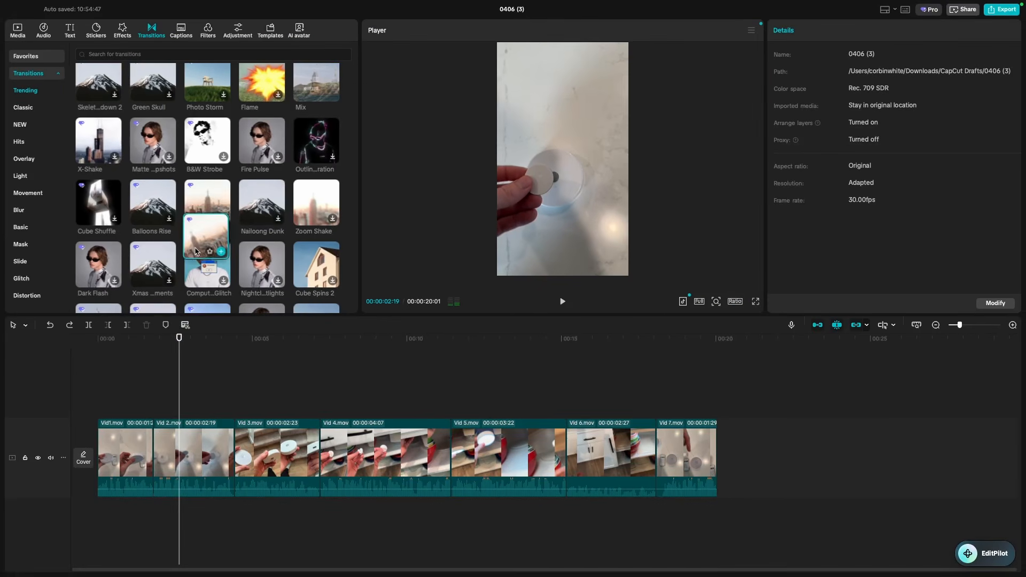
- Try a Rotate & Change transition between Vid1 and Vid 2, preview it, then undo it
left_click_drag(287, 282, 199, 576)
left_click_drag(148, 438, 158, 428)
left_click_drag(180, 341, 122, 357)
key("space")
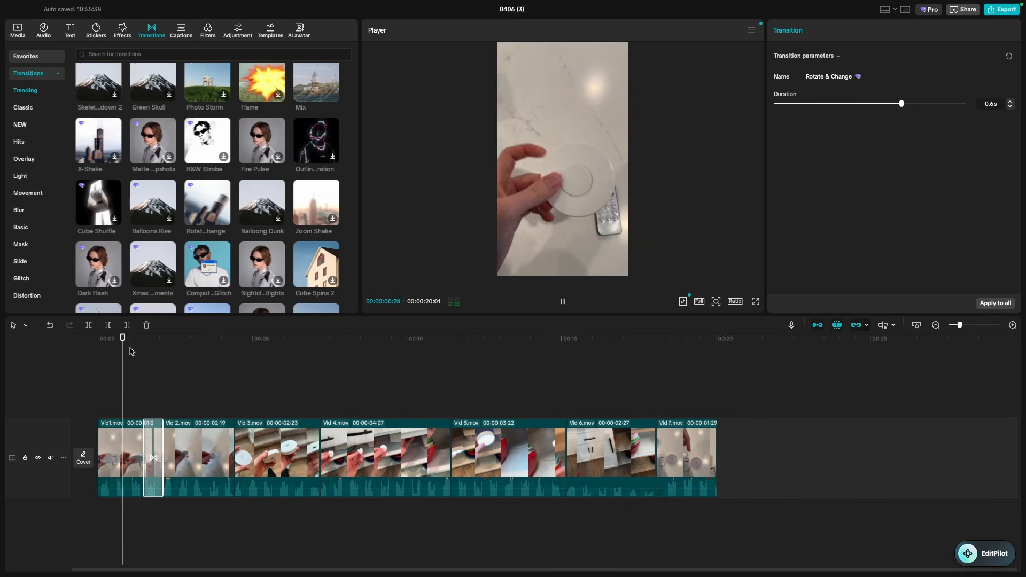
key("space")
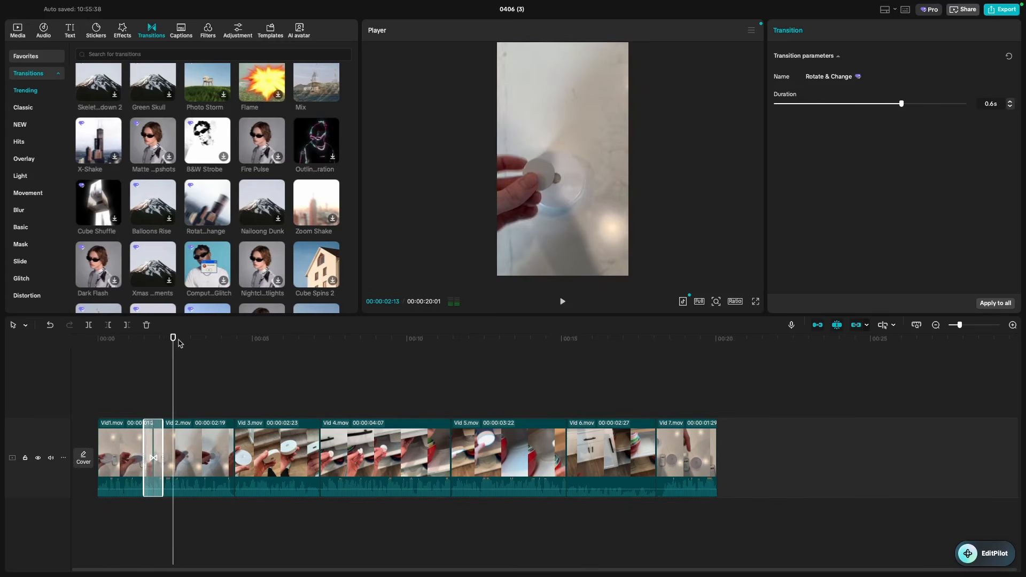
key("super+z")
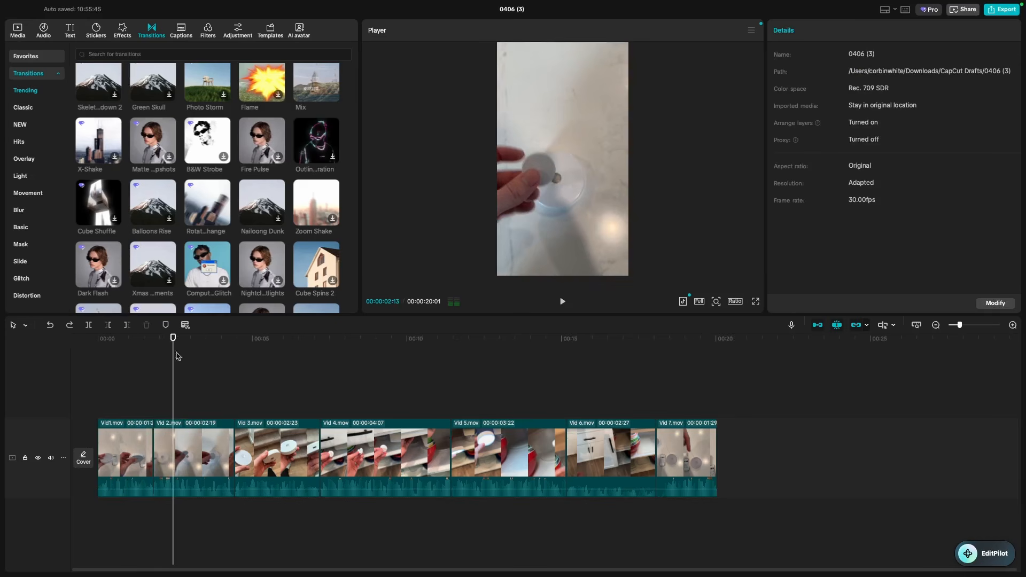
- Add Rotate & Change at the Vid1/Vid 2 and Vid 2/Vid 3 cuts, then preview
left_click_drag(173, 353, 146, 353)
key("space")
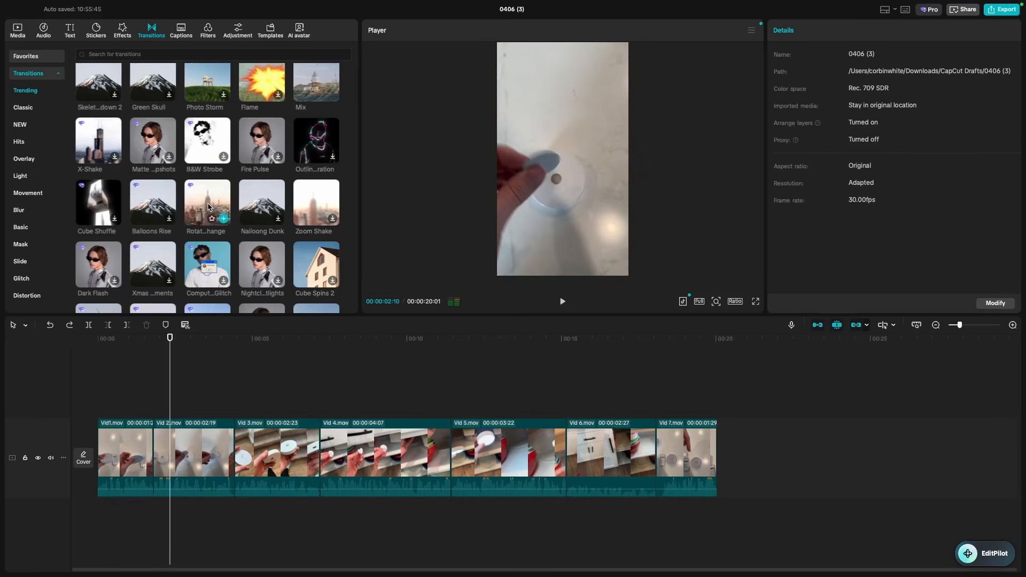
left_click_drag(209, 206, 151, 433)
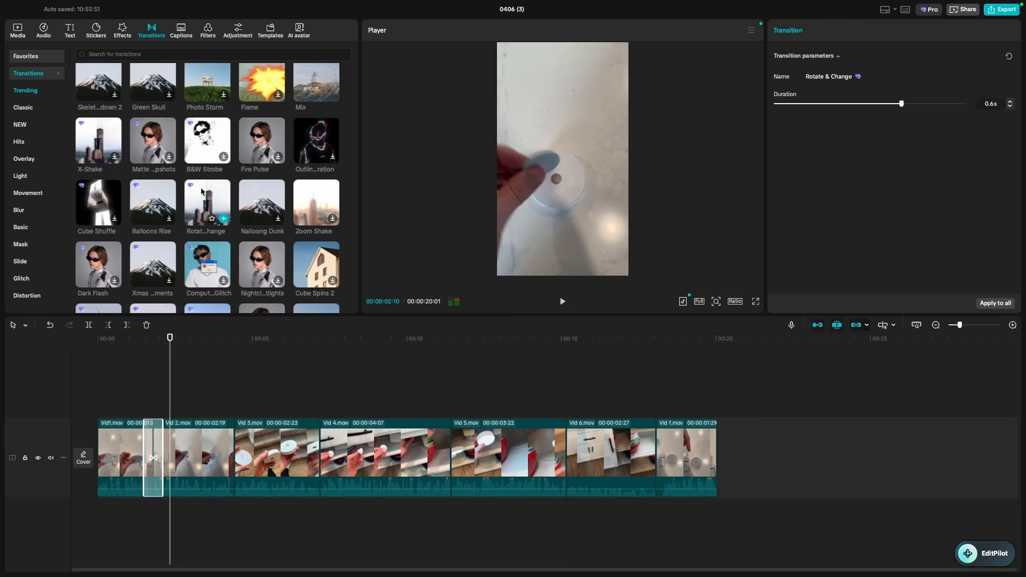
left_click_drag(209, 206, 224, 439)
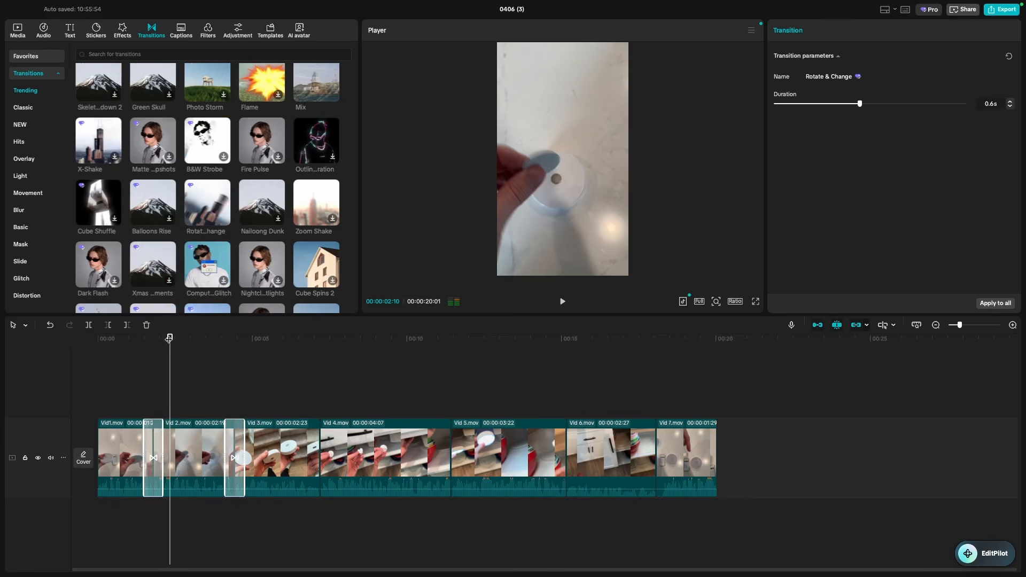
key("space")
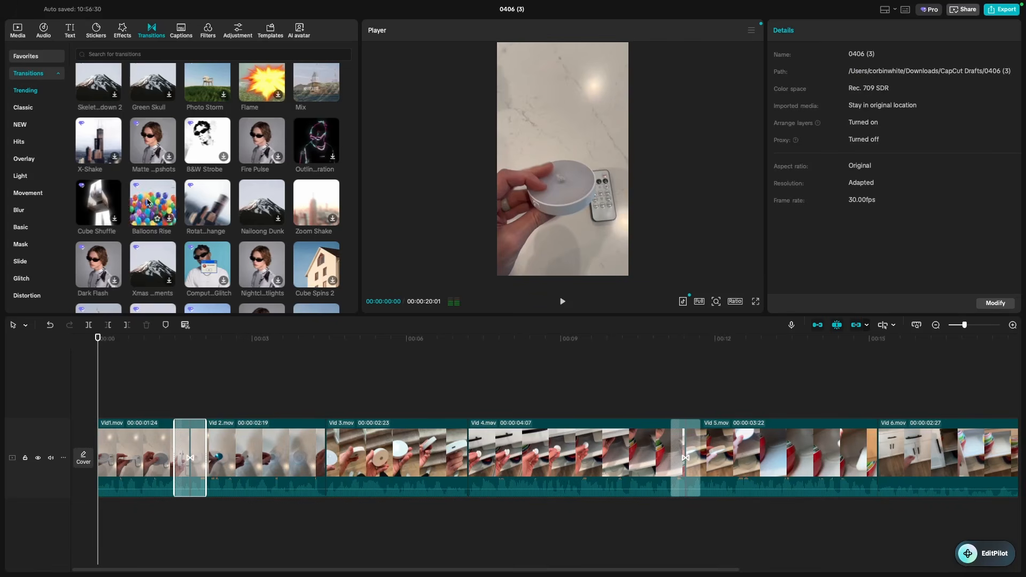
- Add a caption reading 'I wish I knew about this sooner...' and move it to the top
left_click(71, 33)
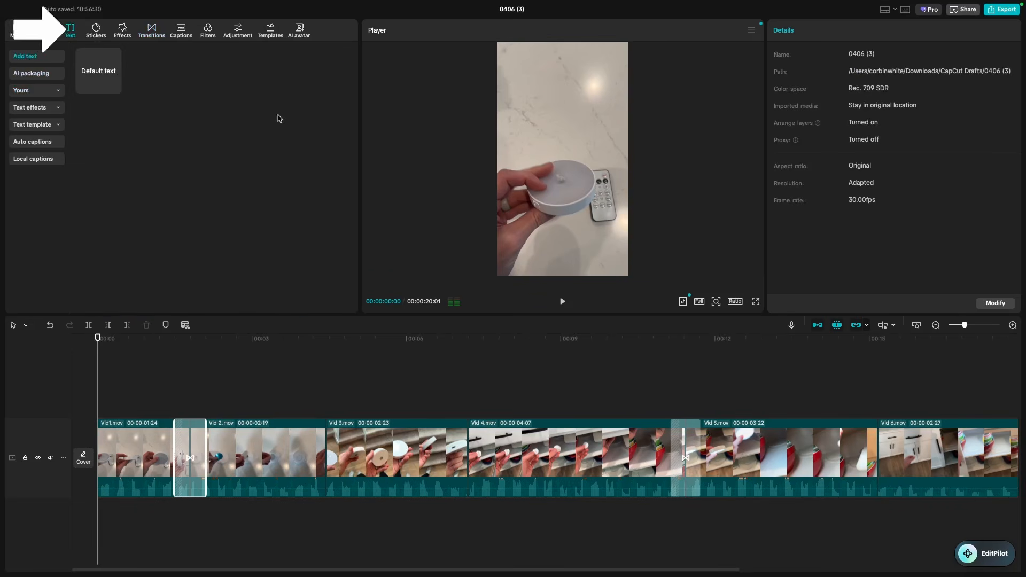
mouse_move(114, 89)
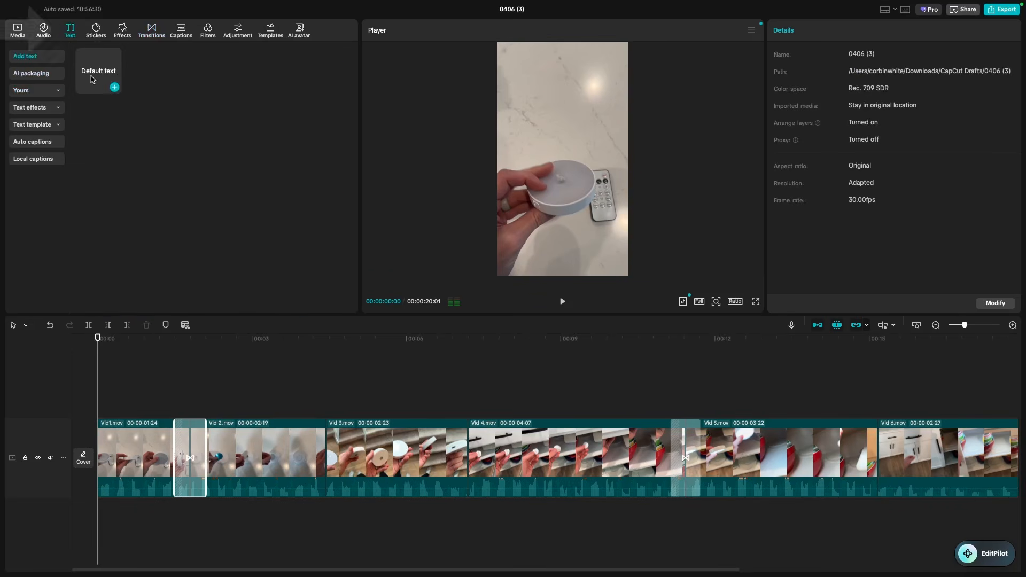
left_click(133, 425)
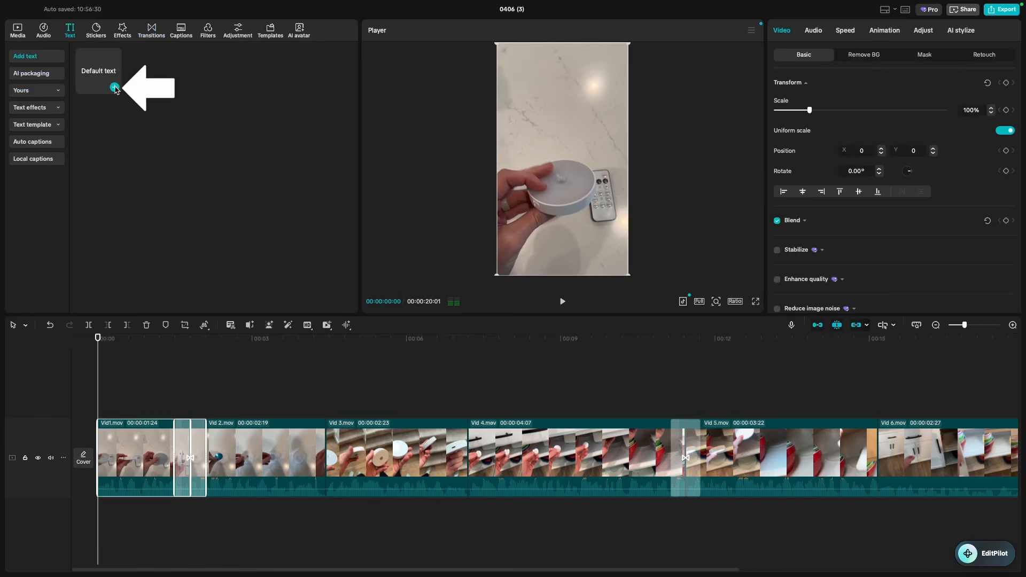
left_click(115, 87)
left_click(128, 411)
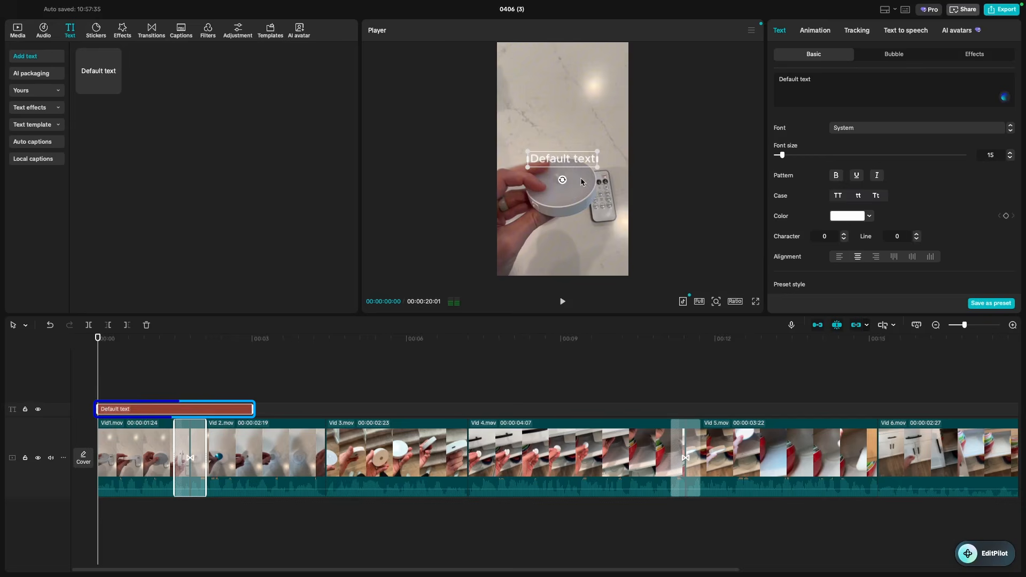
left_click(834, 79)
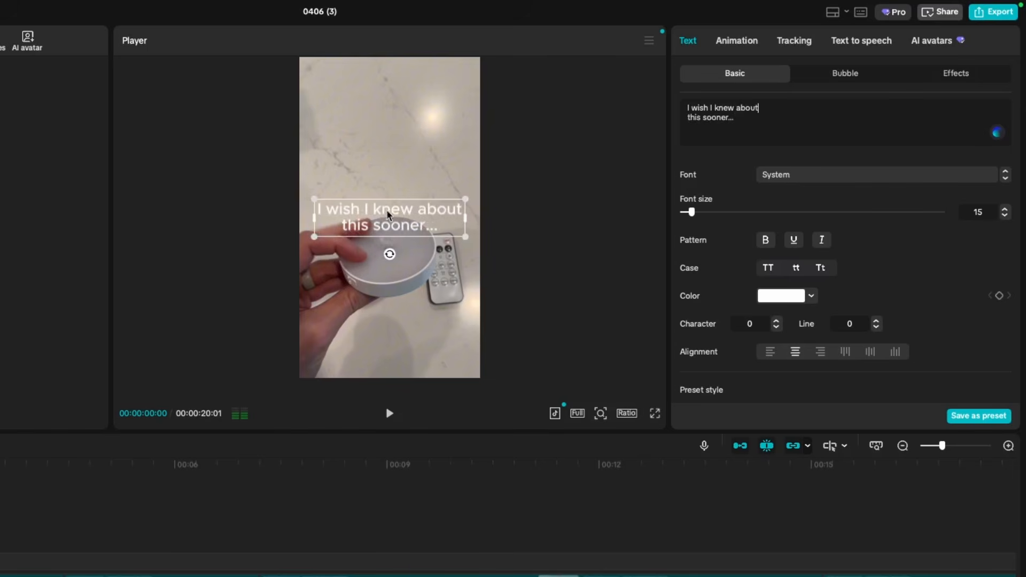
left_click_drag(396, 222, 388, 134)
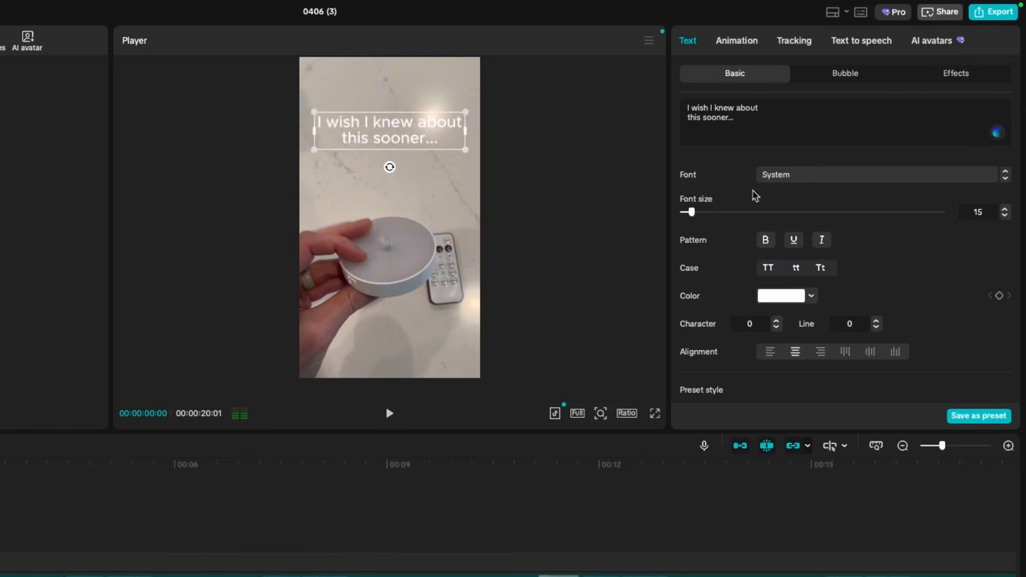
- Give the caption the yellow preset style, scale it to 115%, and centre it
scroll(797, 237, "down", 3)
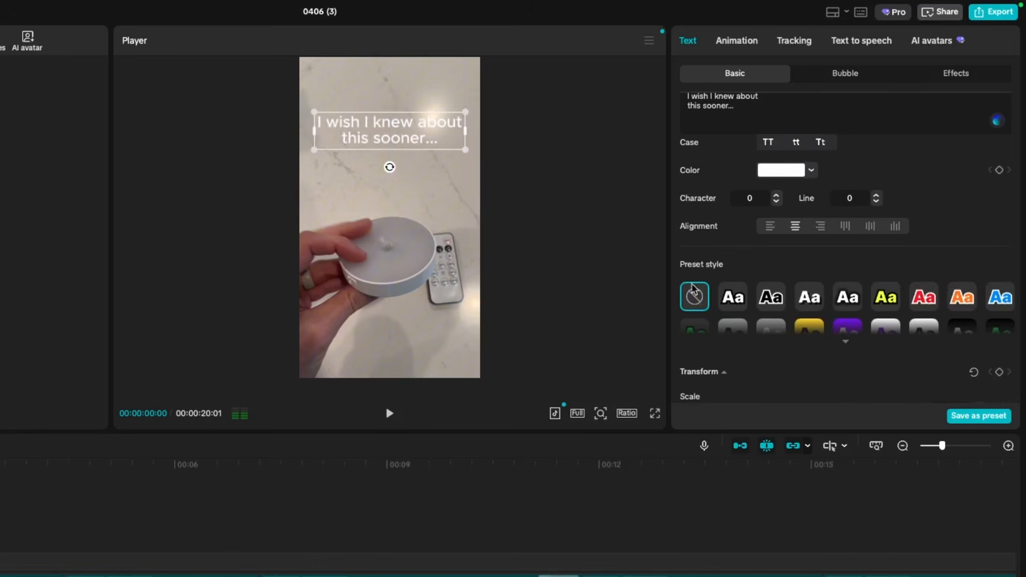
left_click(771, 297)
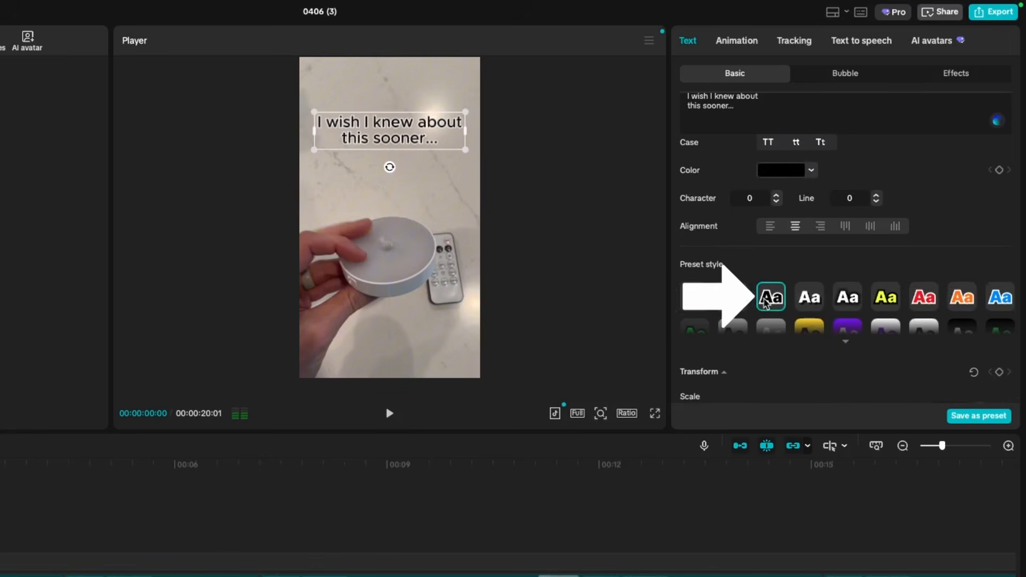
left_click(881, 302)
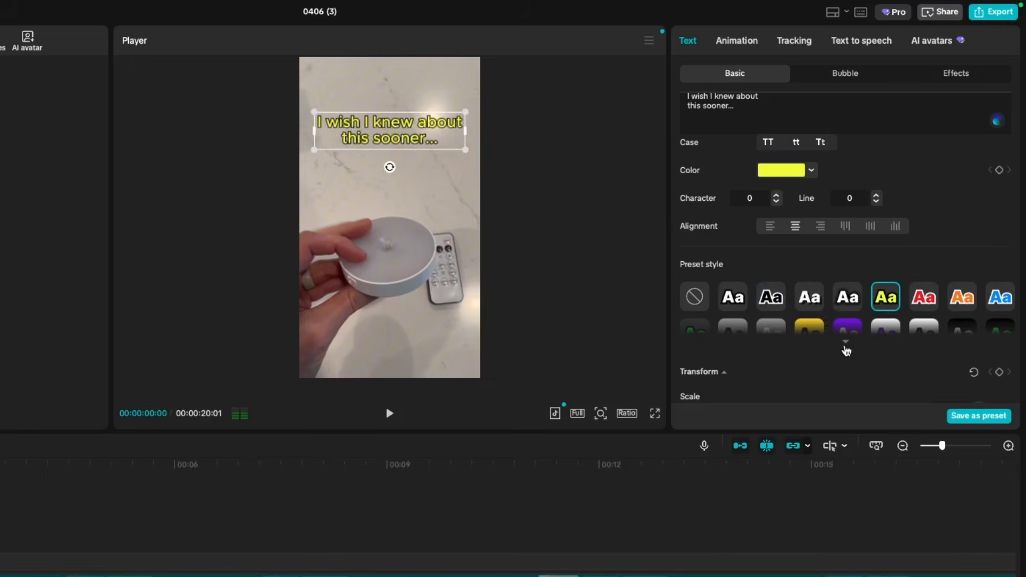
left_click(845, 345)
scroll(805, 333, "down", 3)
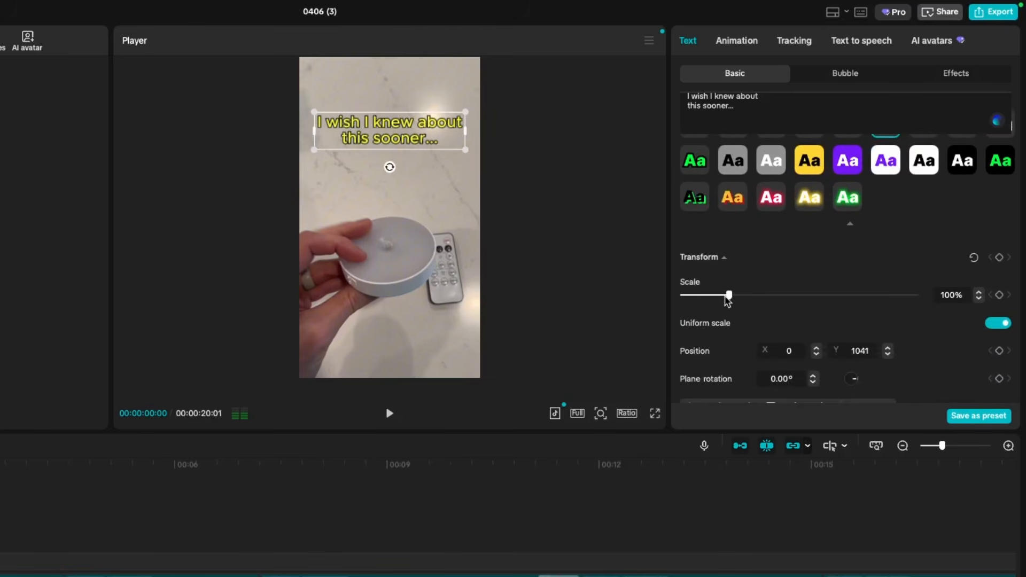
left_click_drag(731, 299, 736, 299)
scroll(744, 310, "down", 3)
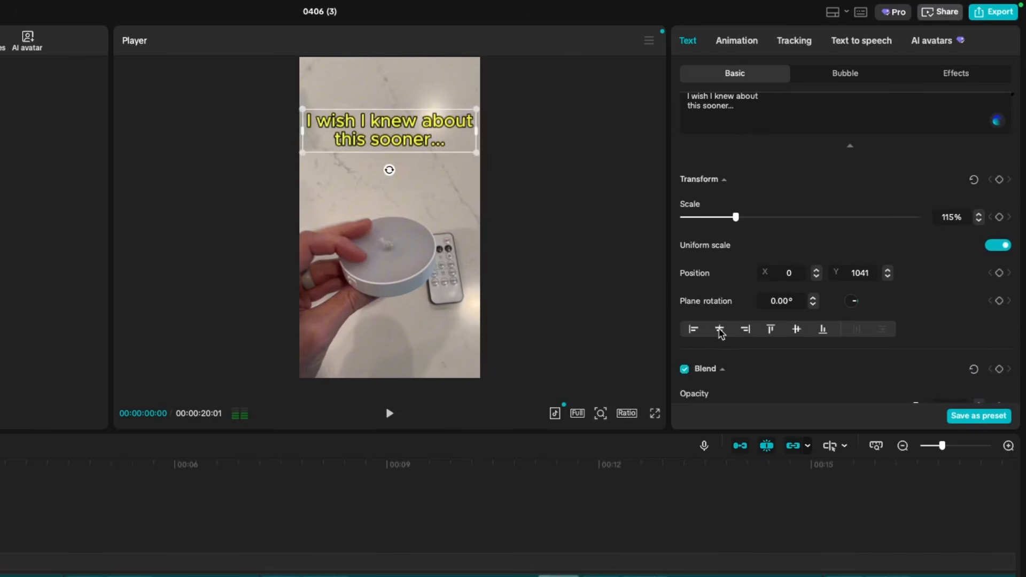
left_click(694, 330)
left_click(720, 330)
scroll(725, 346, "down", 5)
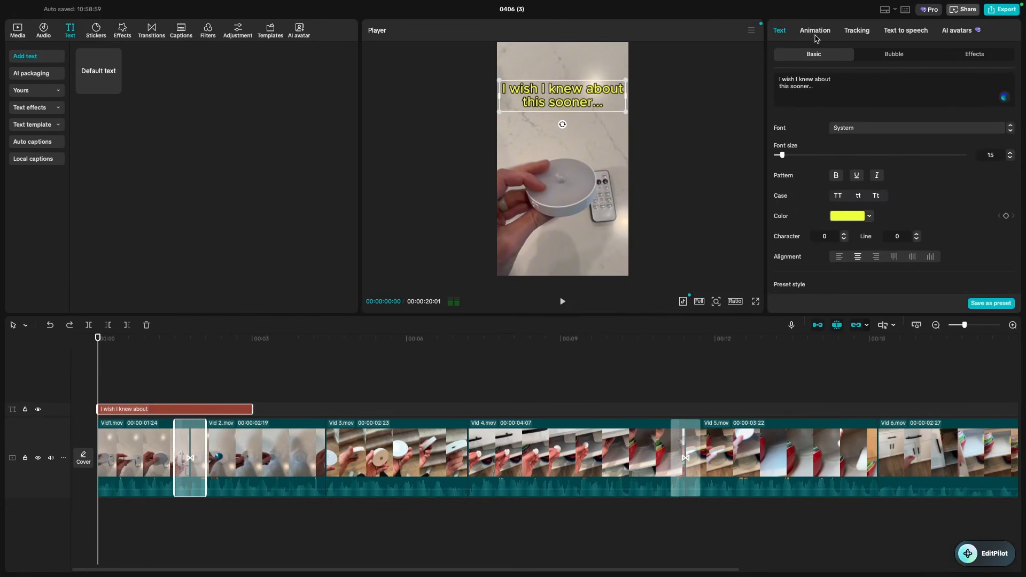
- Apply the 0.5s Projectile in-animation to the caption and preview it from the start
left_click(815, 32)
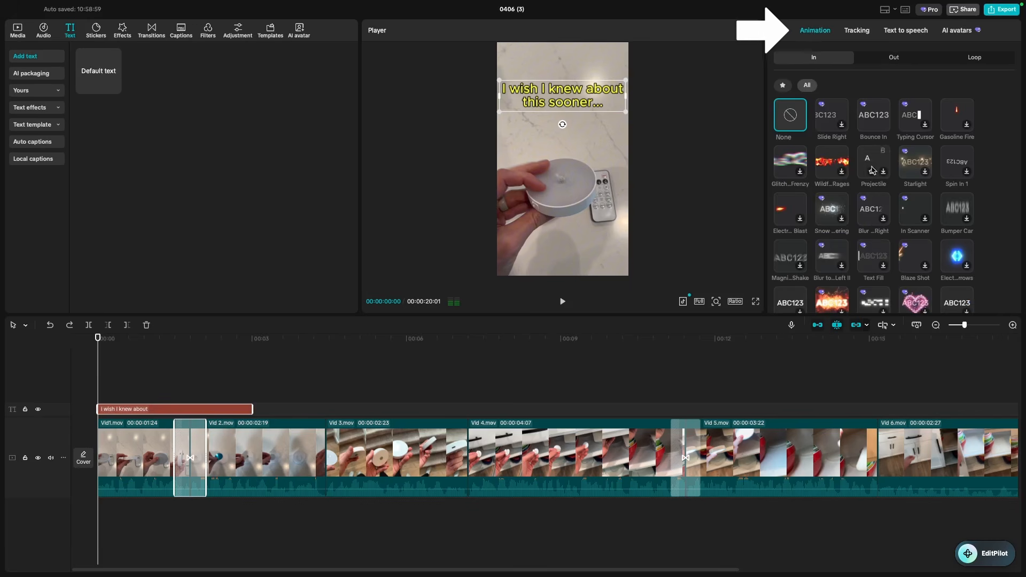
left_click(873, 170)
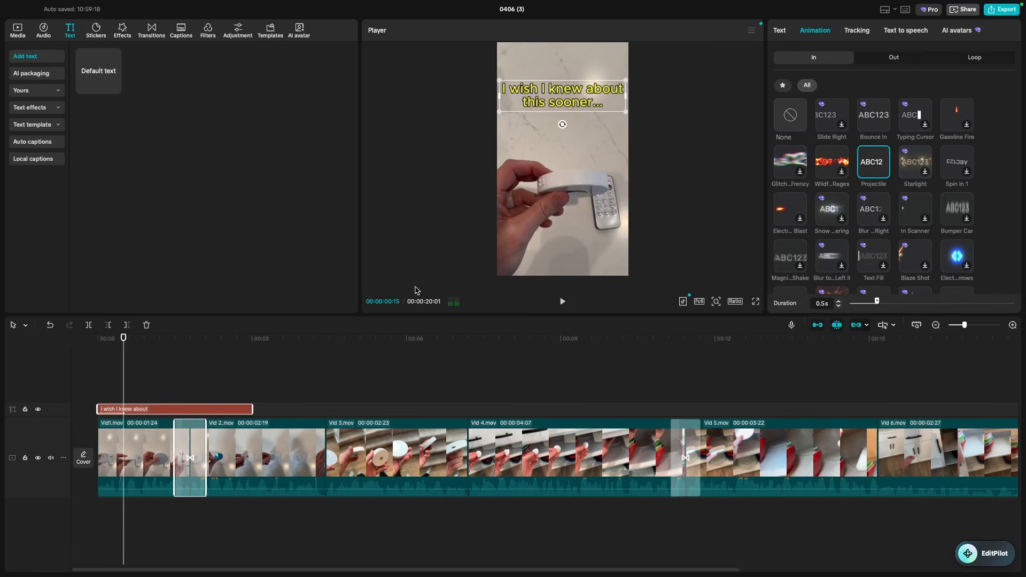
left_click_drag(129, 339, 78, 352)
key("space")
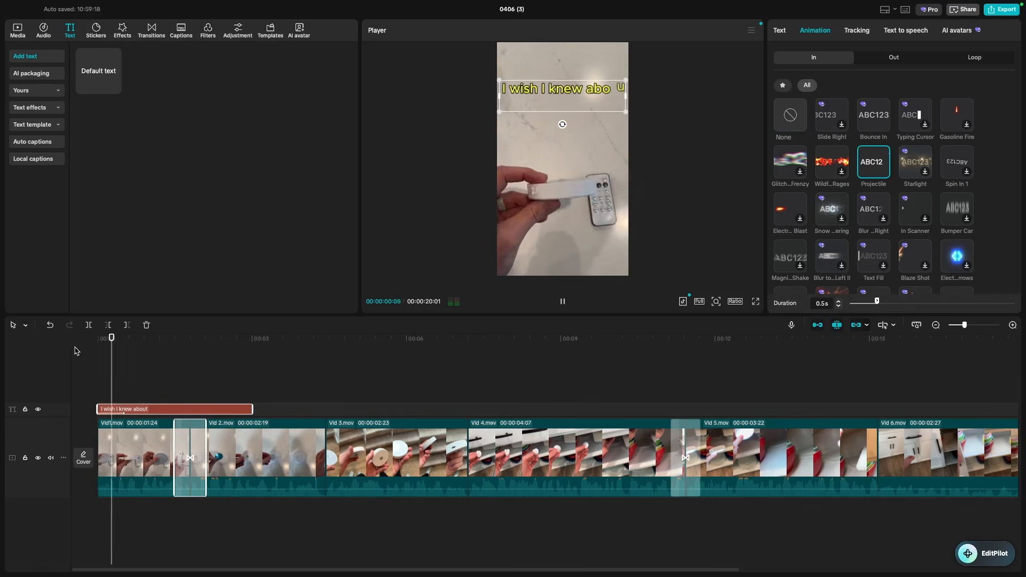
key("space")
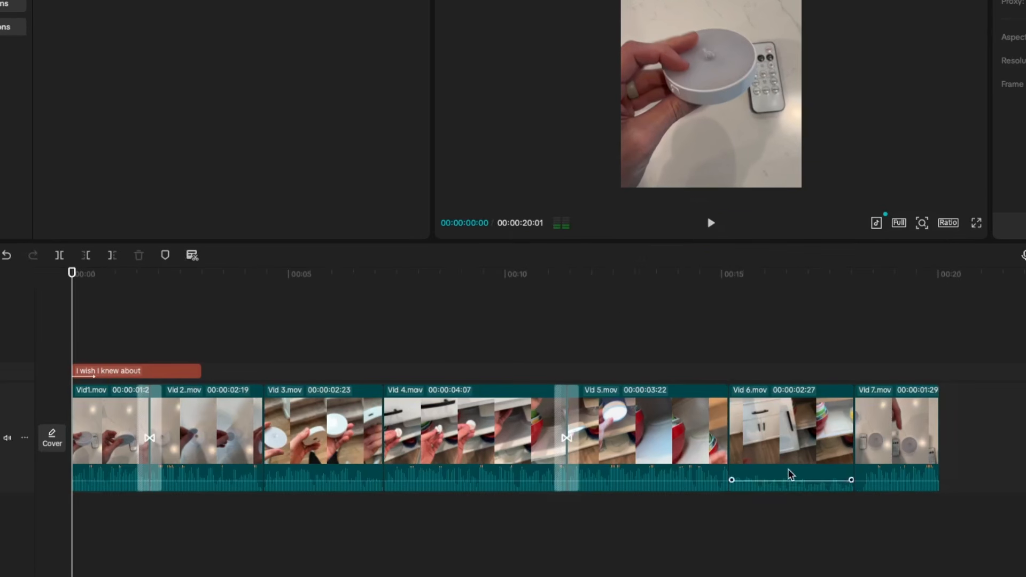
- Raise Vid 6.mov's volume to 8.9dB, then select Vid 5–Vid 7 and show Enhance audio options
left_click(788, 475)
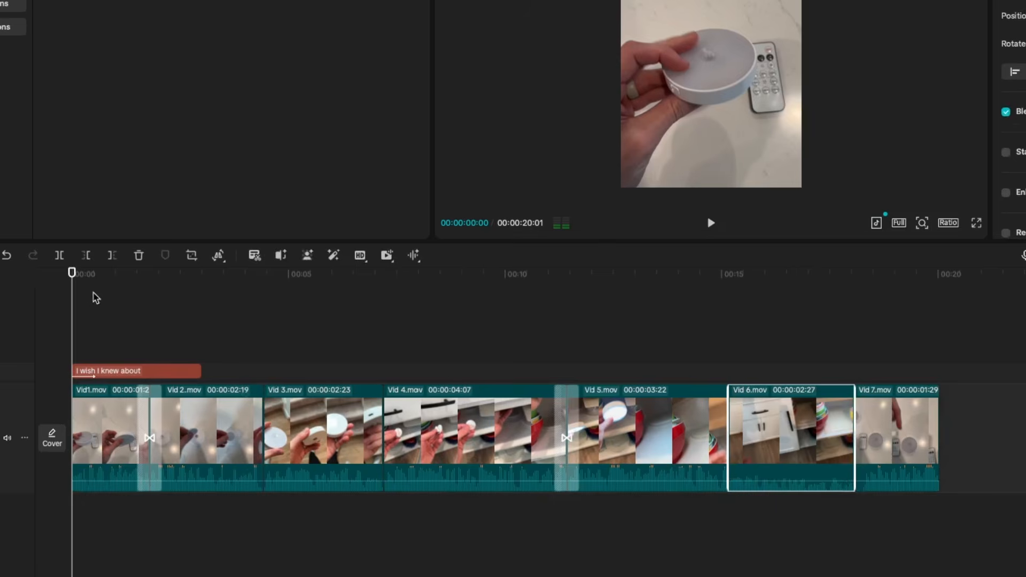
left_click_drag(71, 275, 689, 340)
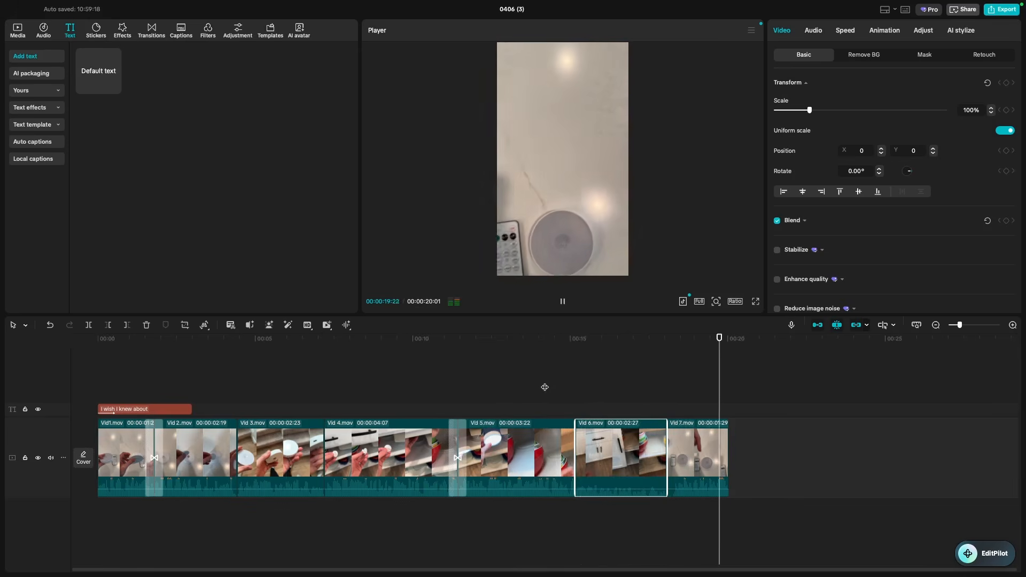
key("space")
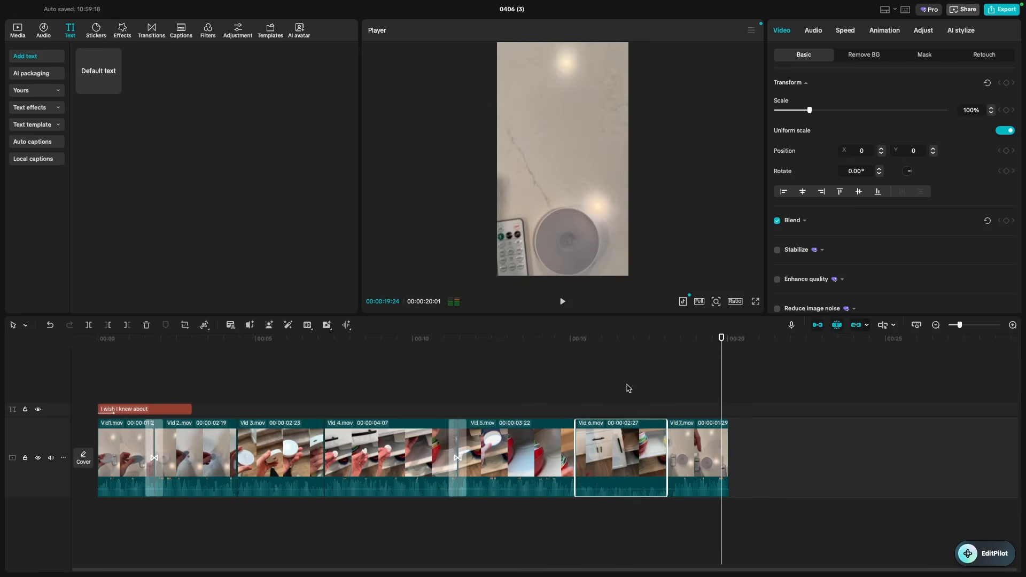
left_click_drag(725, 346, 610, 346)
left_click(813, 30)
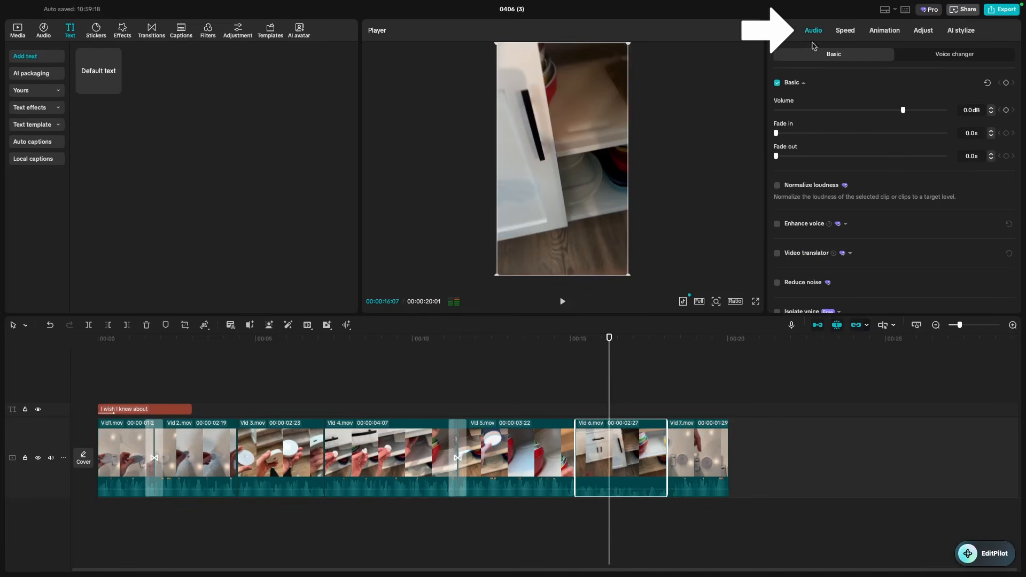
left_click_drag(904, 111, 920, 111)
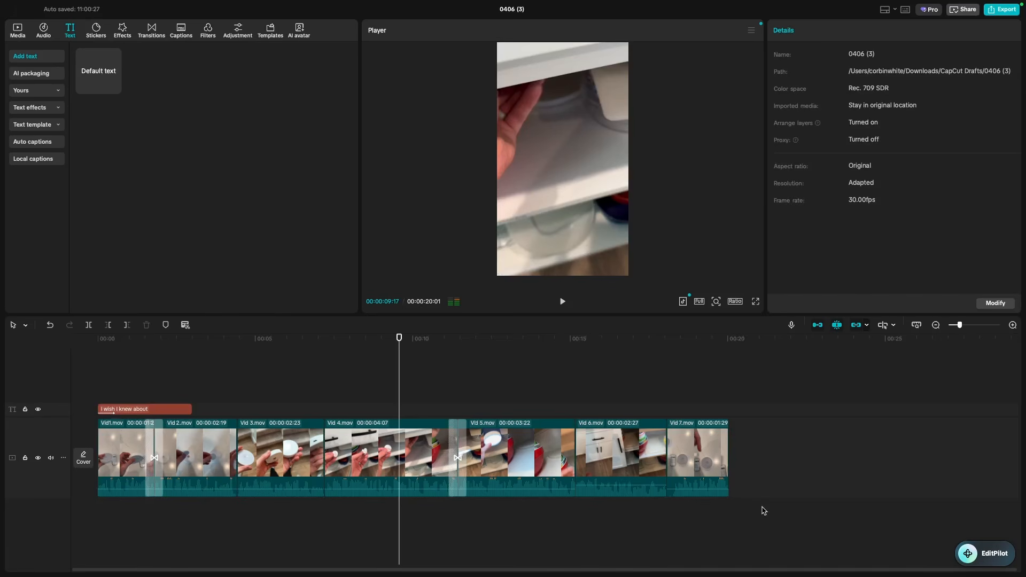
left_click_drag(763, 510, 493, 419)
left_click(327, 325)
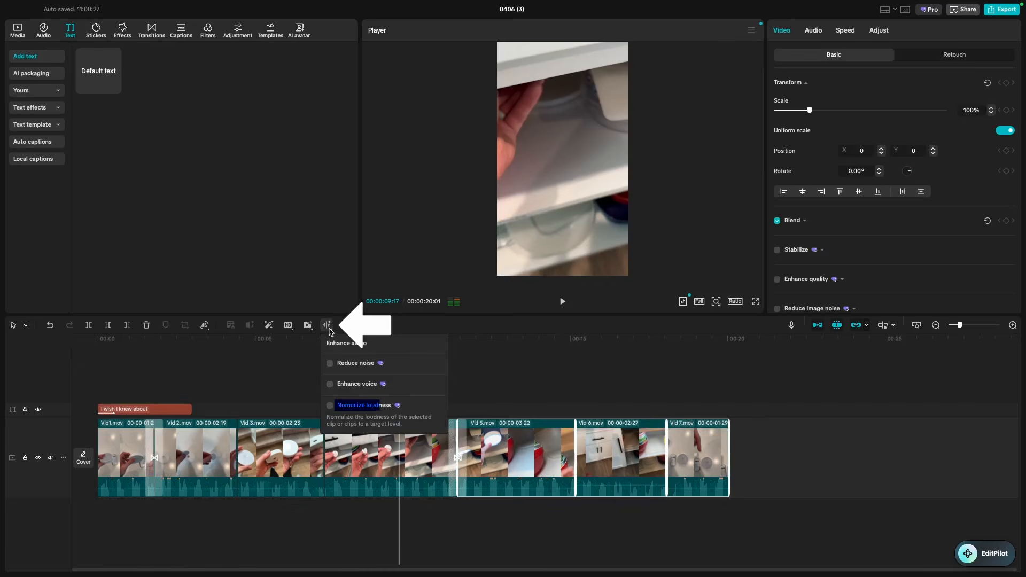
- Apply Normalize loudness to Vid 5–Vid 7, deselect them, and scrub back to the opening title
left_click(329, 407)
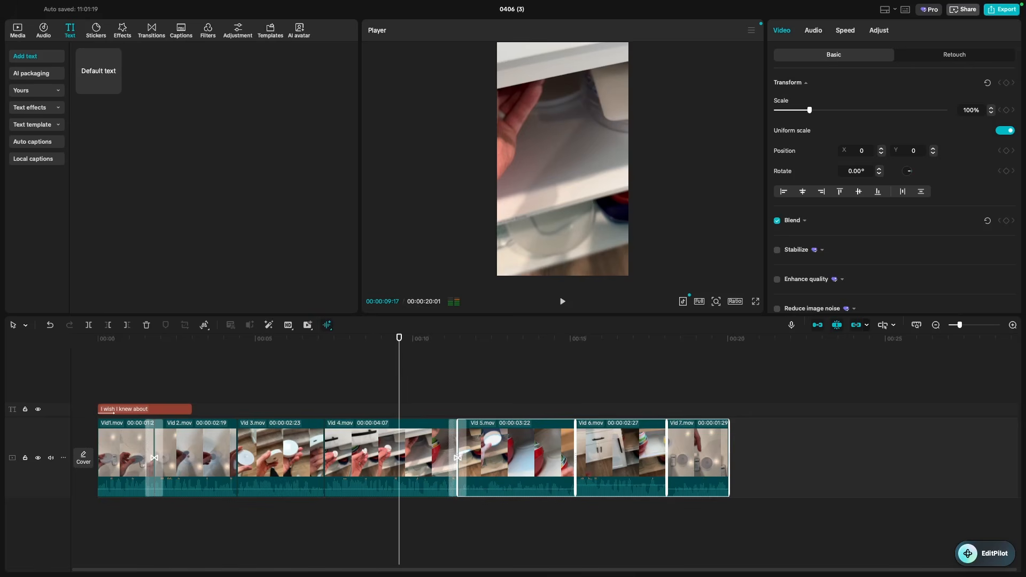
left_click(271, 354)
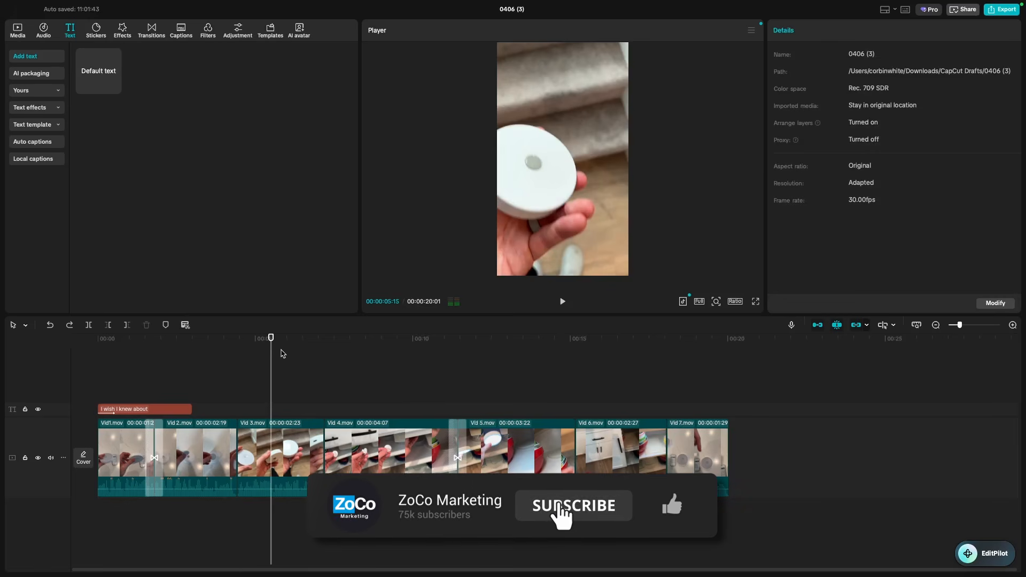
left_click_drag(212, 356, 111, 397)
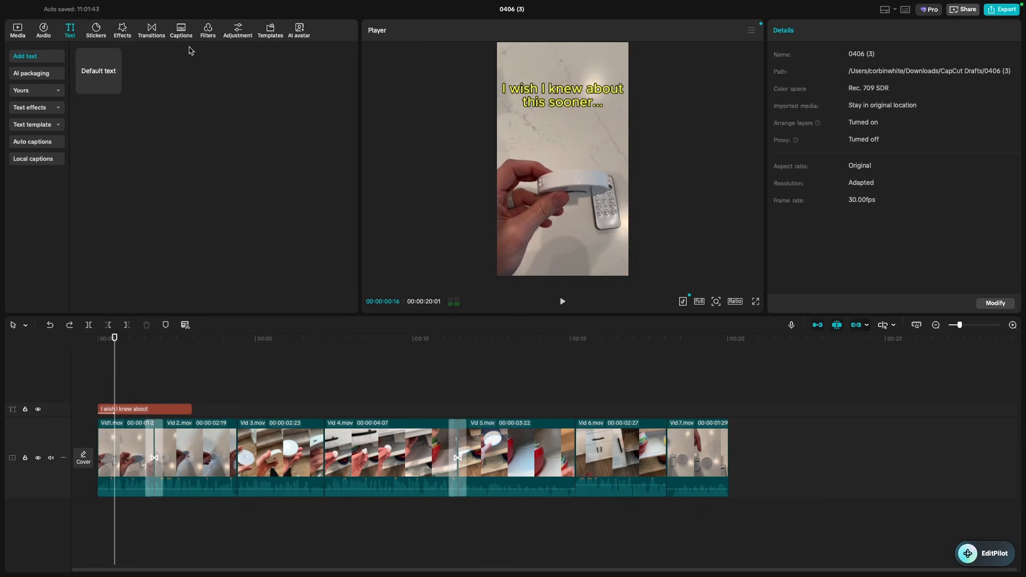
- Generate auto captions from the speech, beginning 'these are the puck lights', and return the playhead to 0
left_click(181, 30)
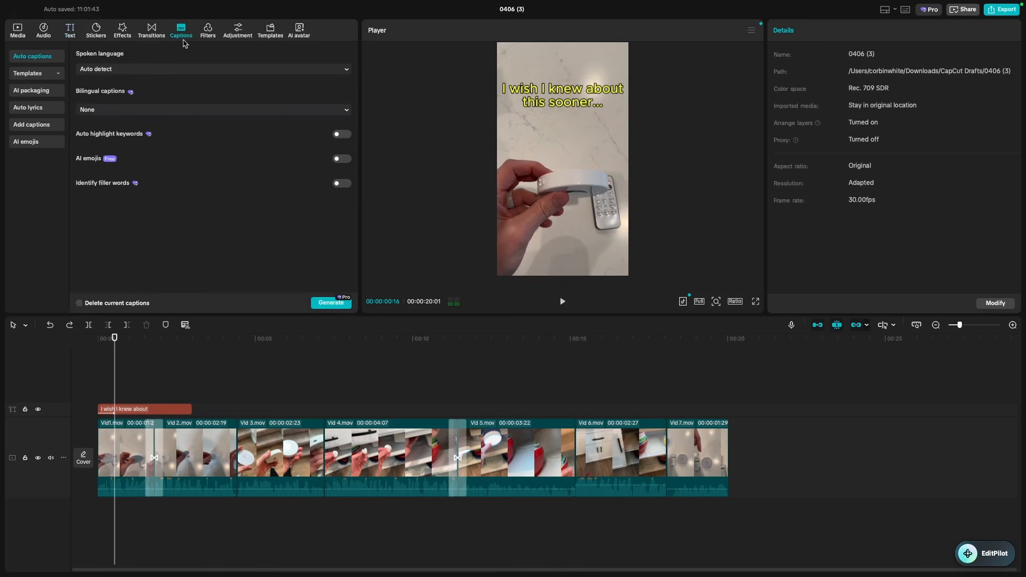
left_click(329, 307)
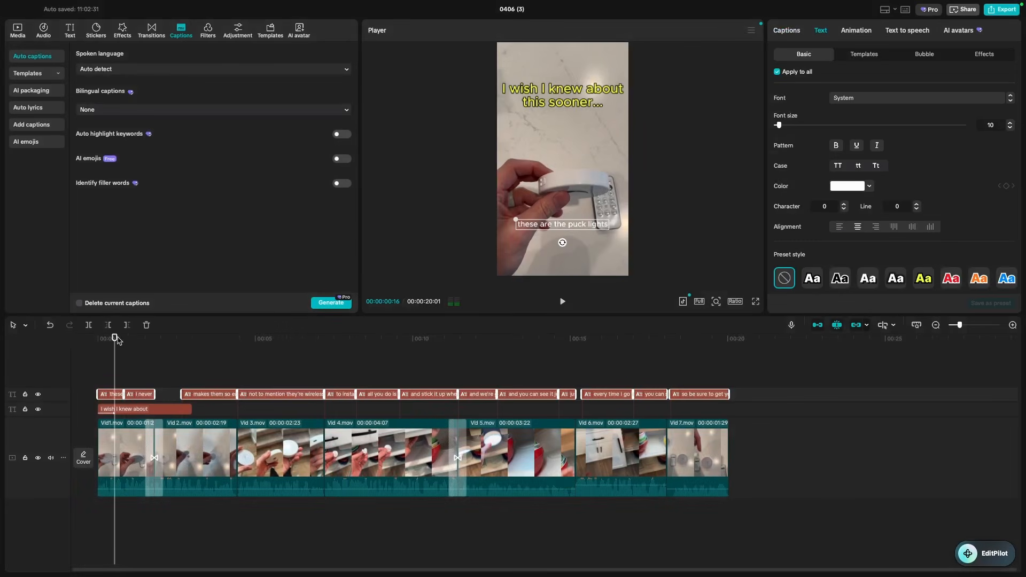
left_click_drag(117, 340, 101, 363)
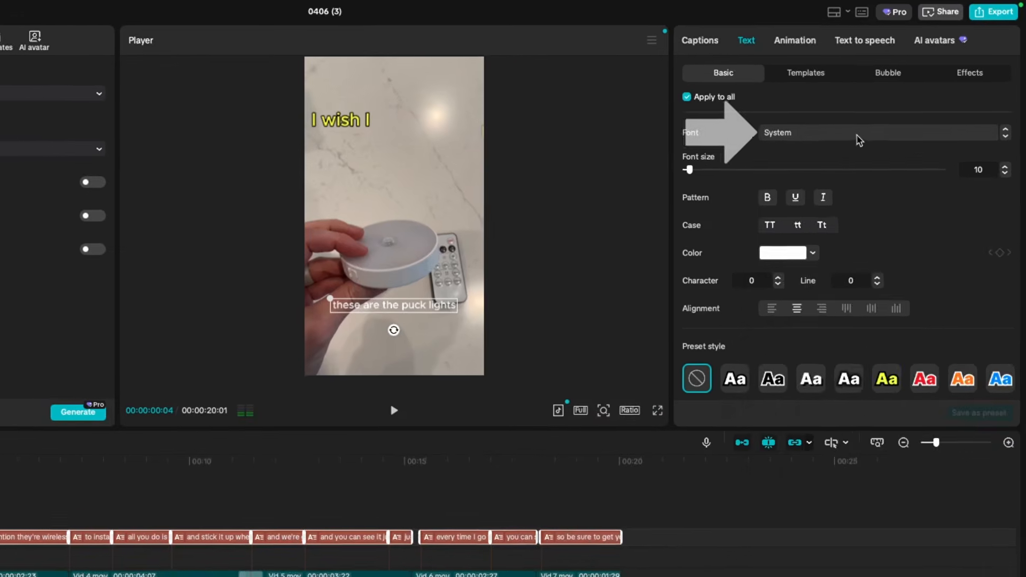
- Try the Eveleth and CC-Sand fonts on all captions, then undo back to System
left_click(857, 99)
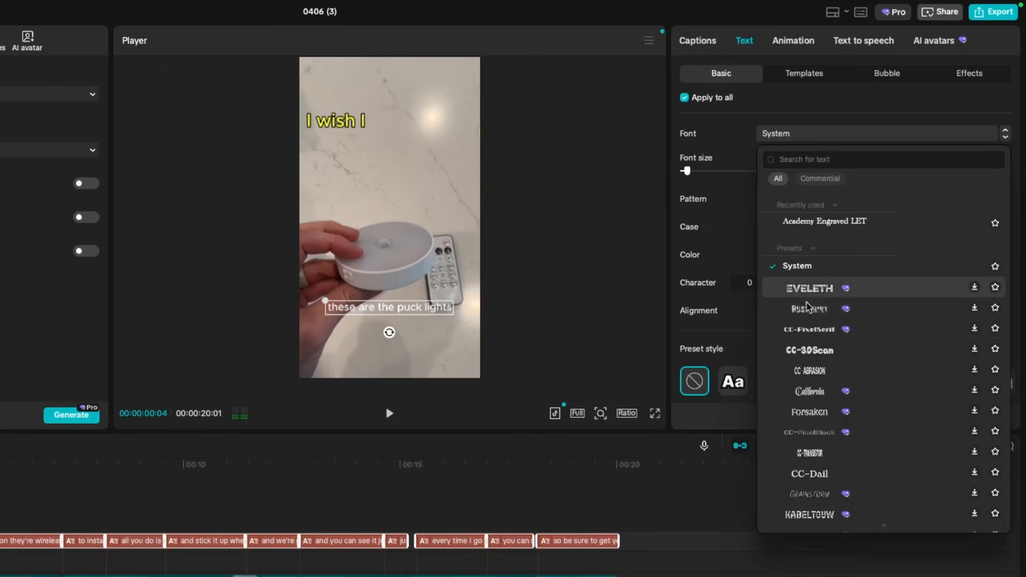
left_click(817, 295)
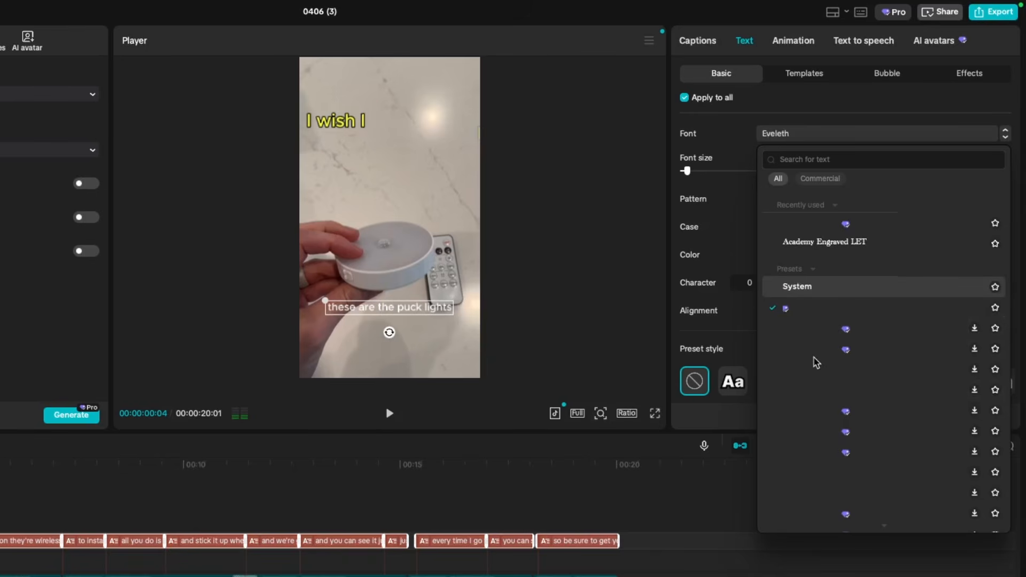
scroll(810, 417, "down", 4)
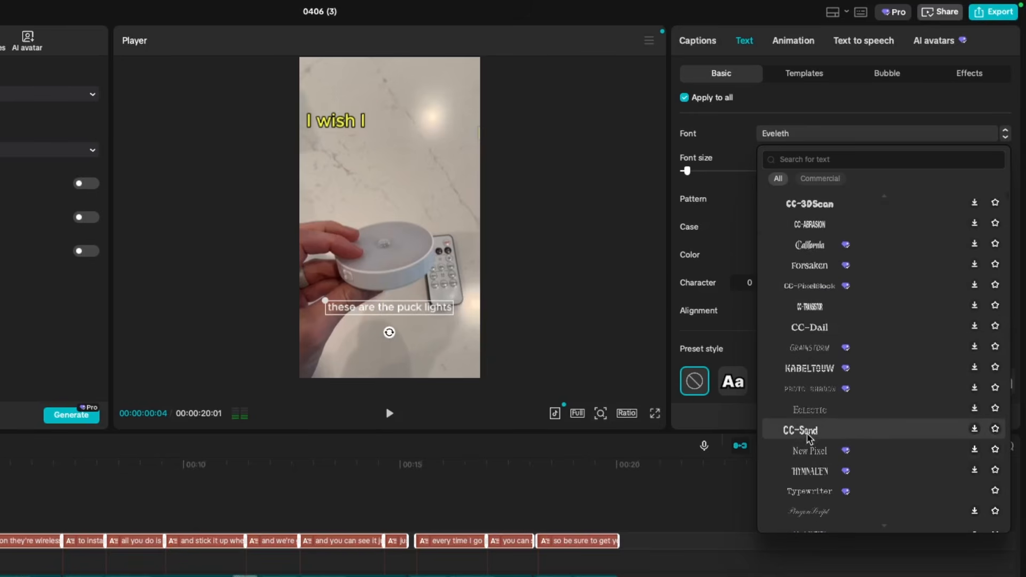
left_click(802, 431)
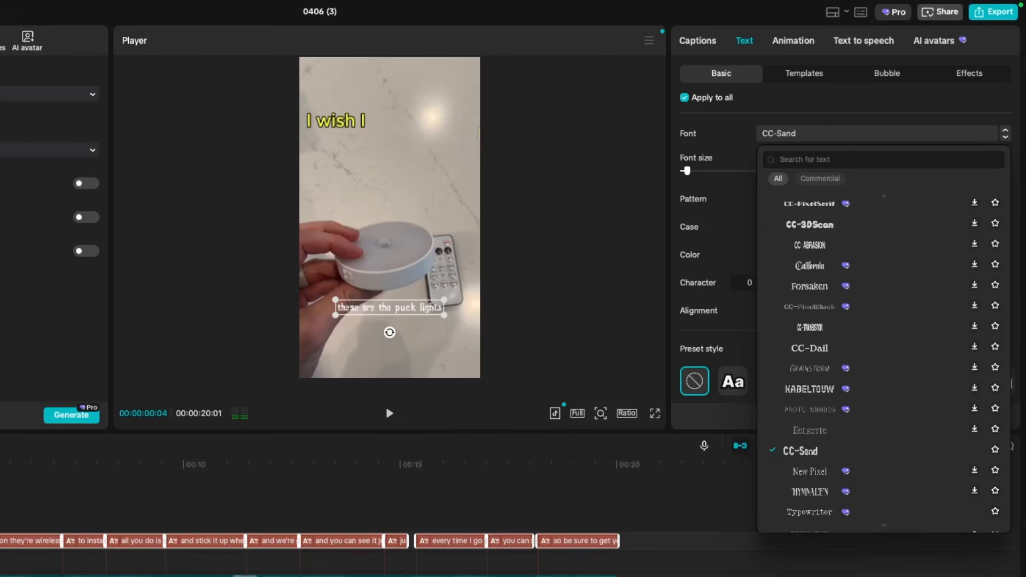
key("super+z")
key("super+z")
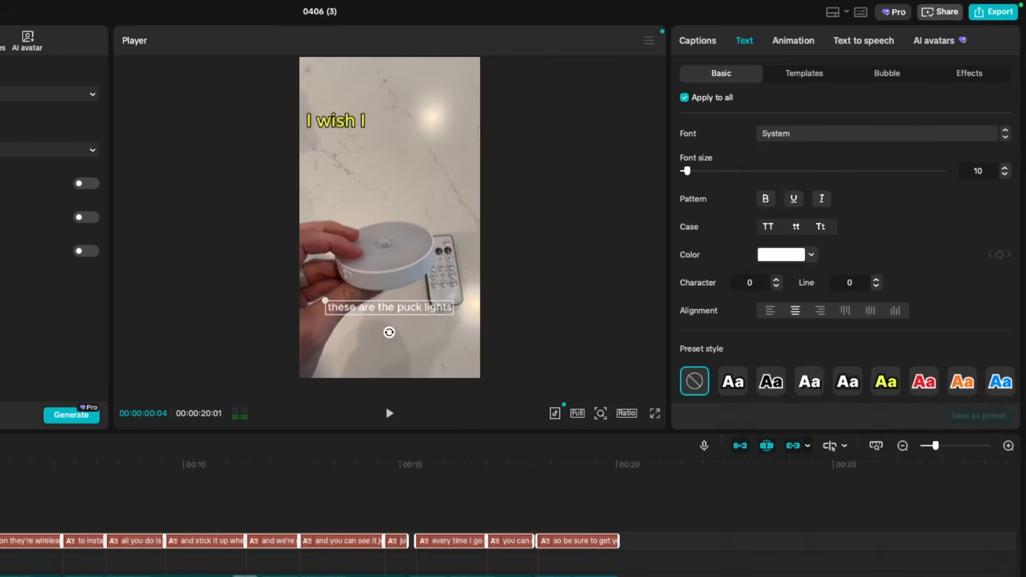
- Apply the green preset style to all captions and scrub to about 4 seconds
left_click(812, 256)
left_click(945, 307)
scroll(941, 306, "down", 3)
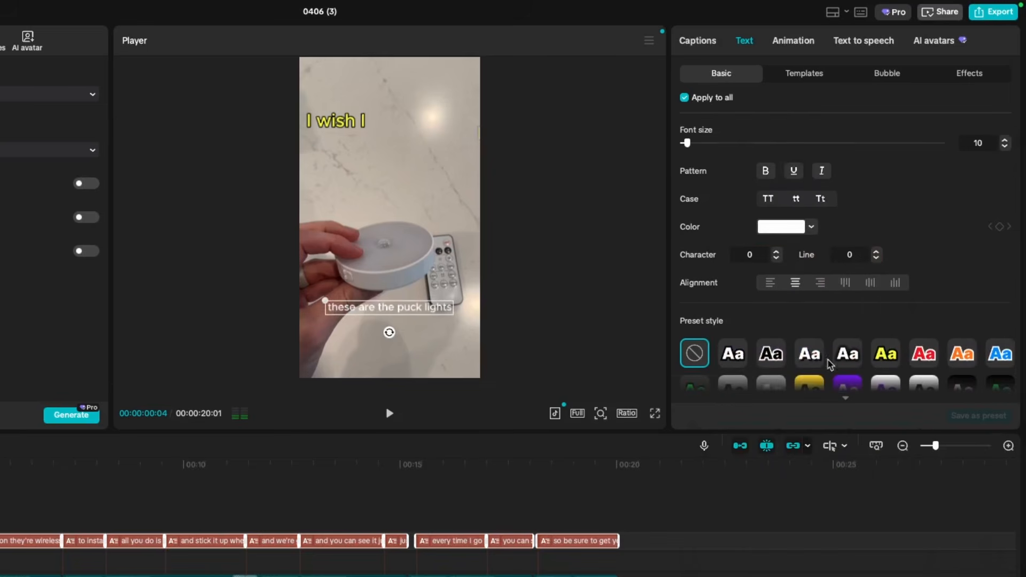
left_click(849, 365)
scroll(849, 353, "down", 3)
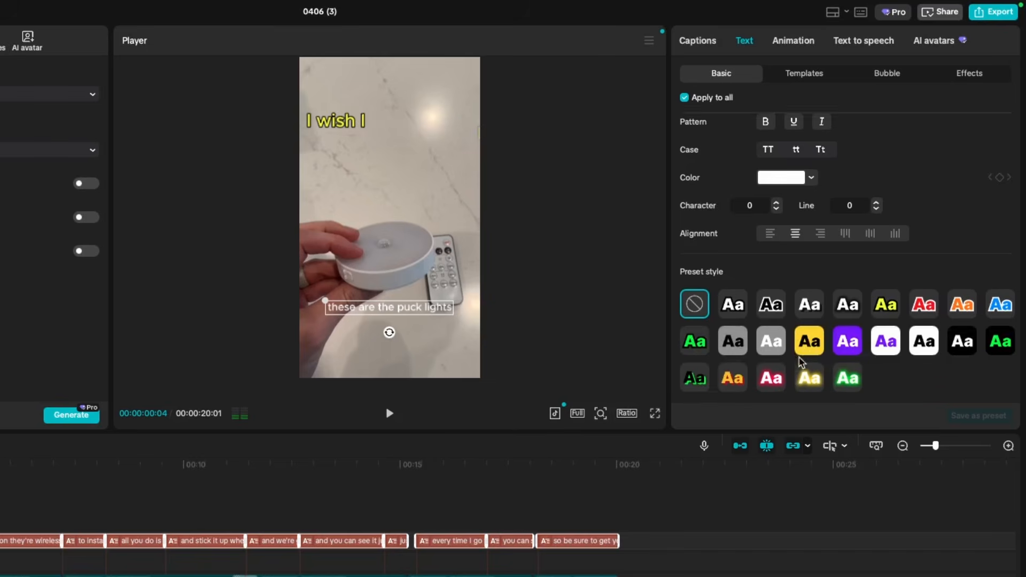
left_click(695, 283)
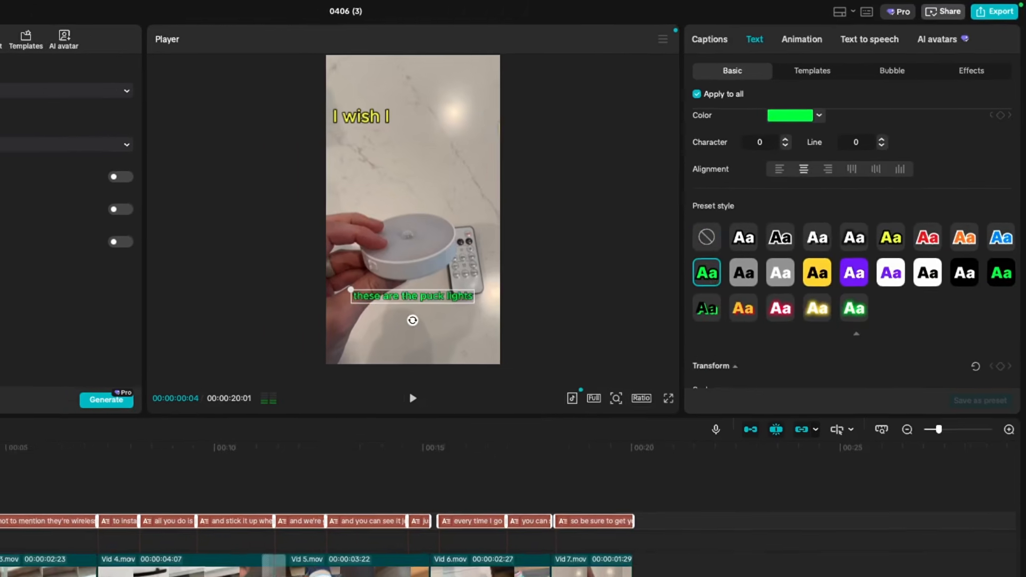
left_click_drag(67, 351, 105, 372)
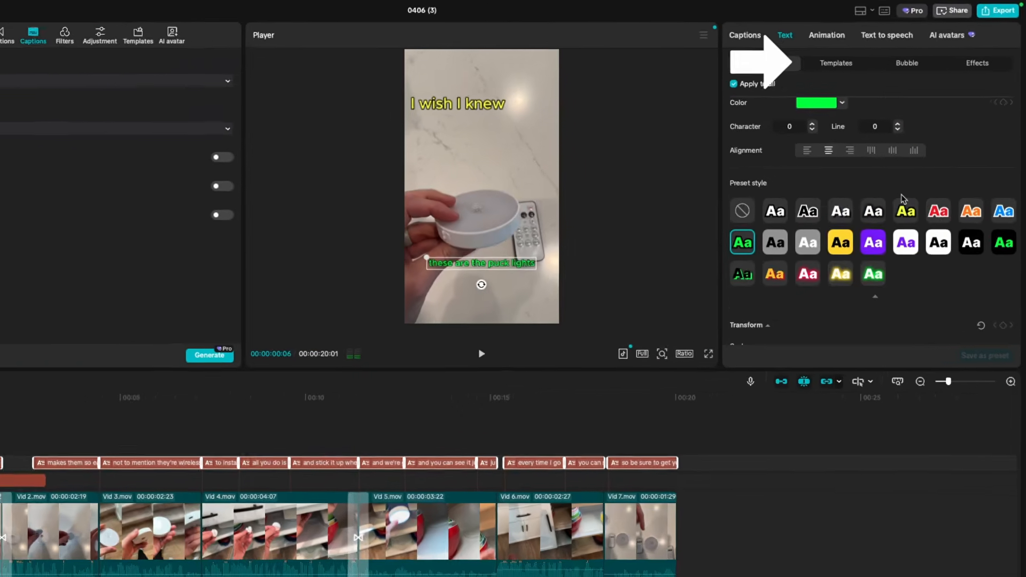
- Apply a caption template that highlights words in yellow to all captions
scroll(921, 170, "up", 2)
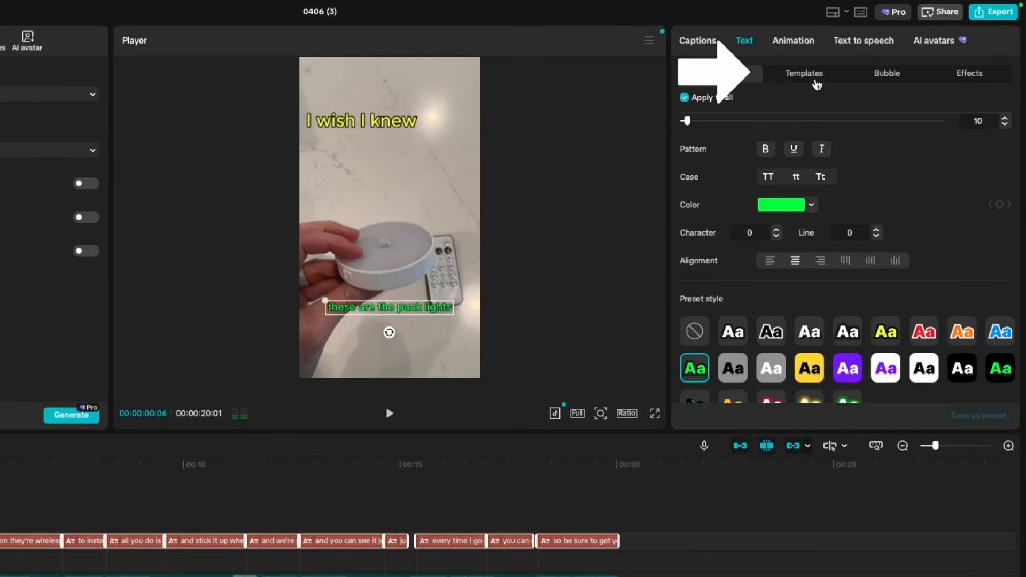
left_click(815, 82)
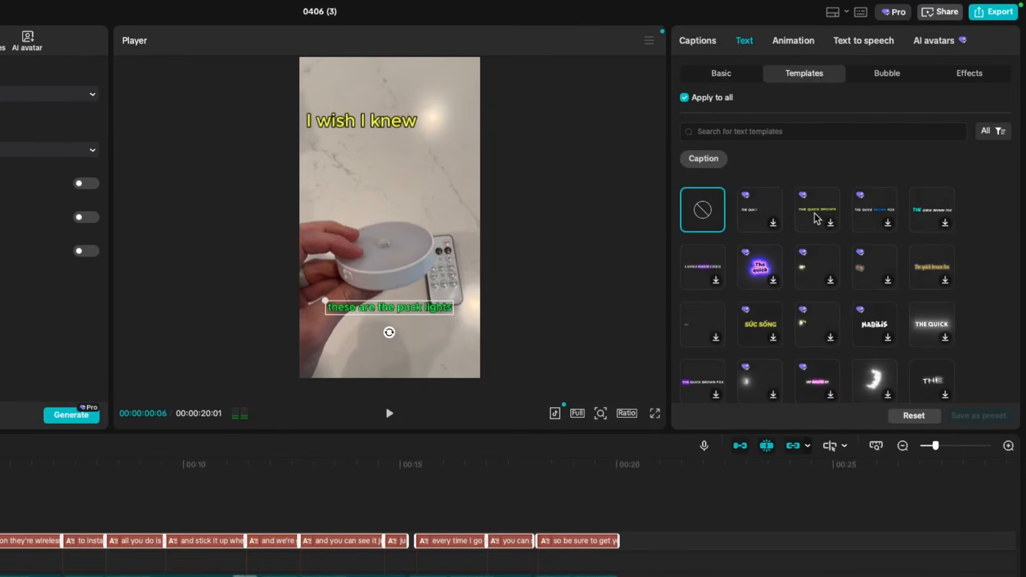
scroll(817, 219, "down", 10)
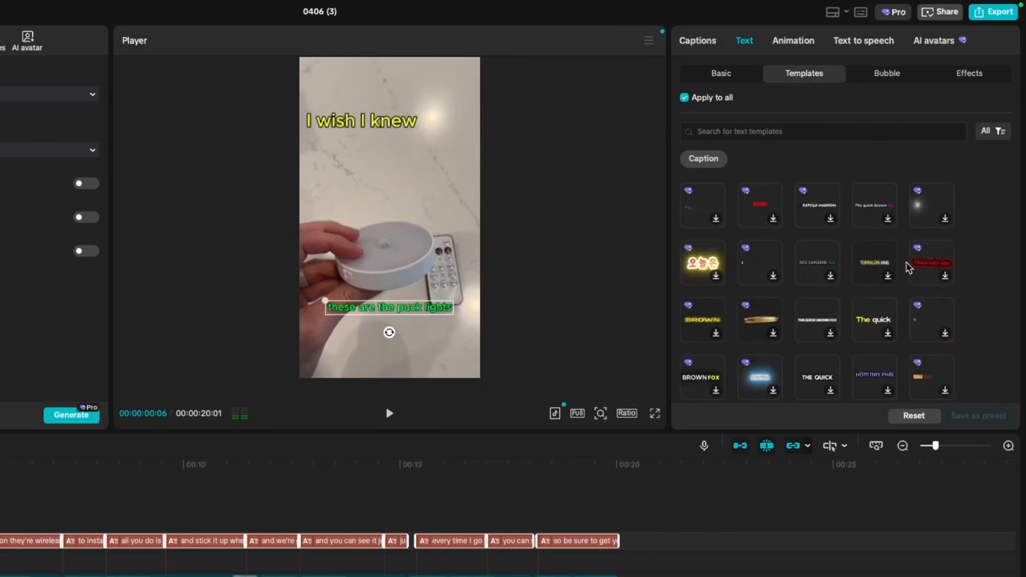
scroll(883, 303, "up", 1)
left_click(877, 298)
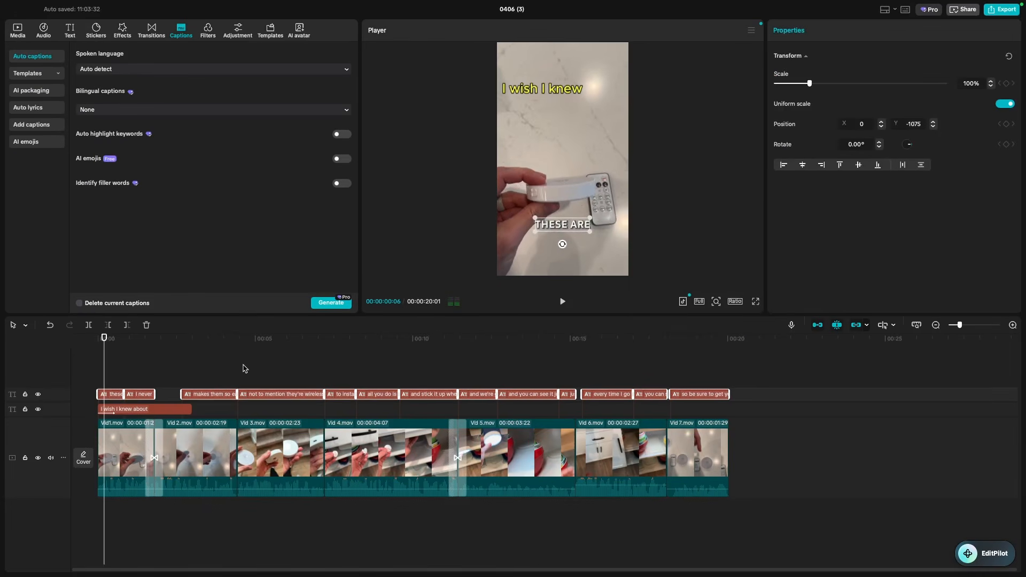
- Play the video from the start to preview the templated captions
key("space")
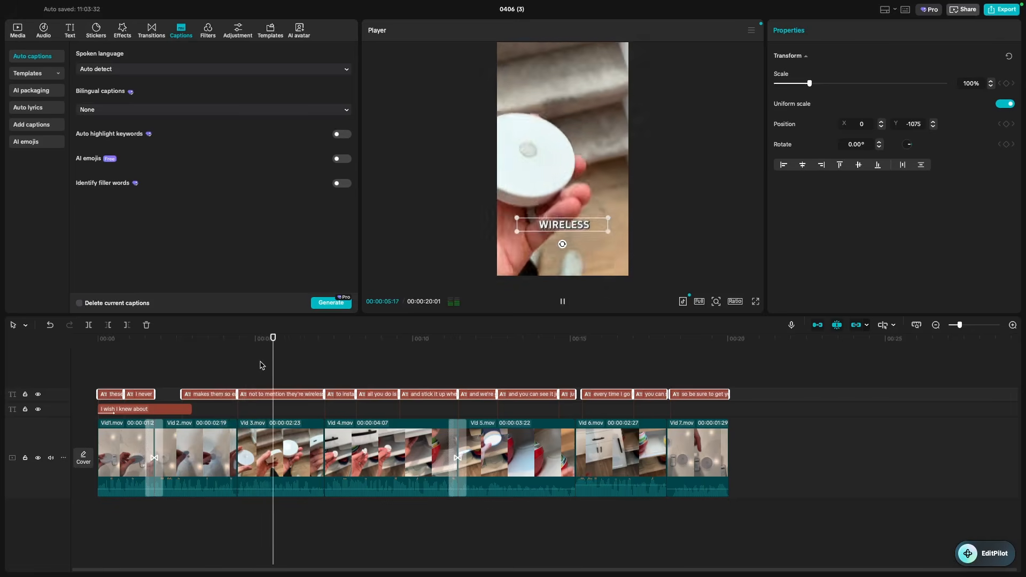
key("space")
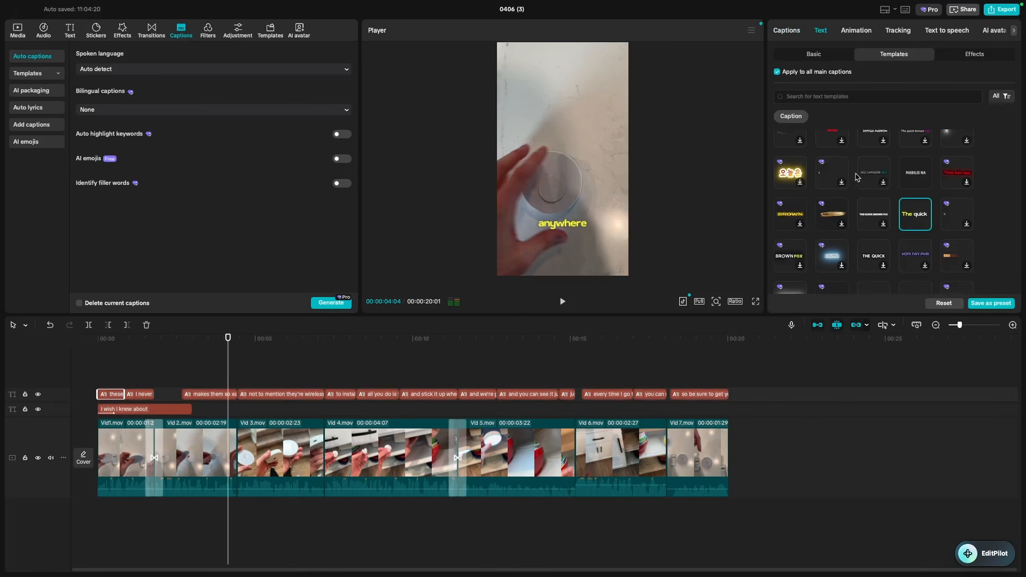
left_click_drag(227, 341, 96, 365)
key("space")
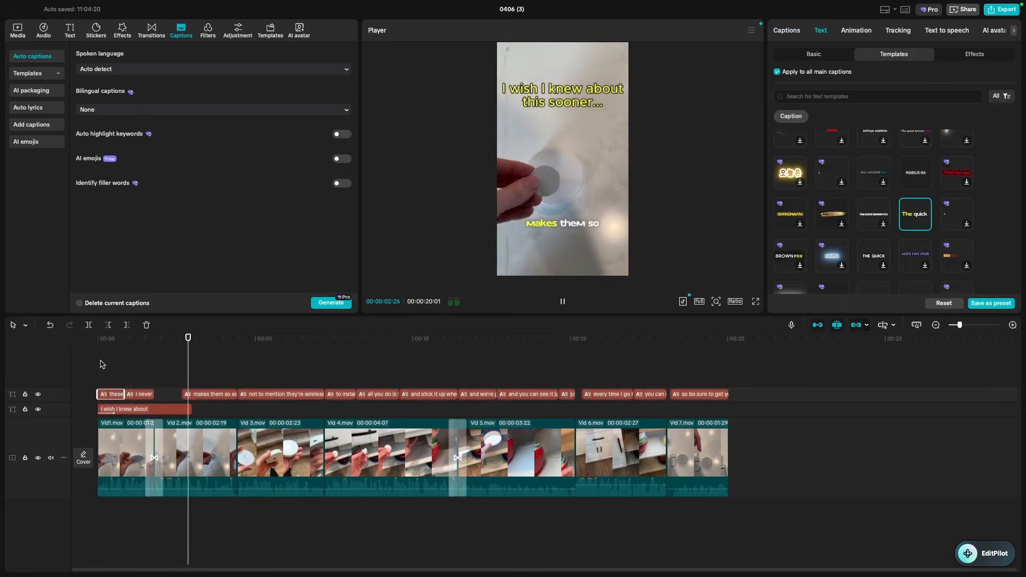
key("space")
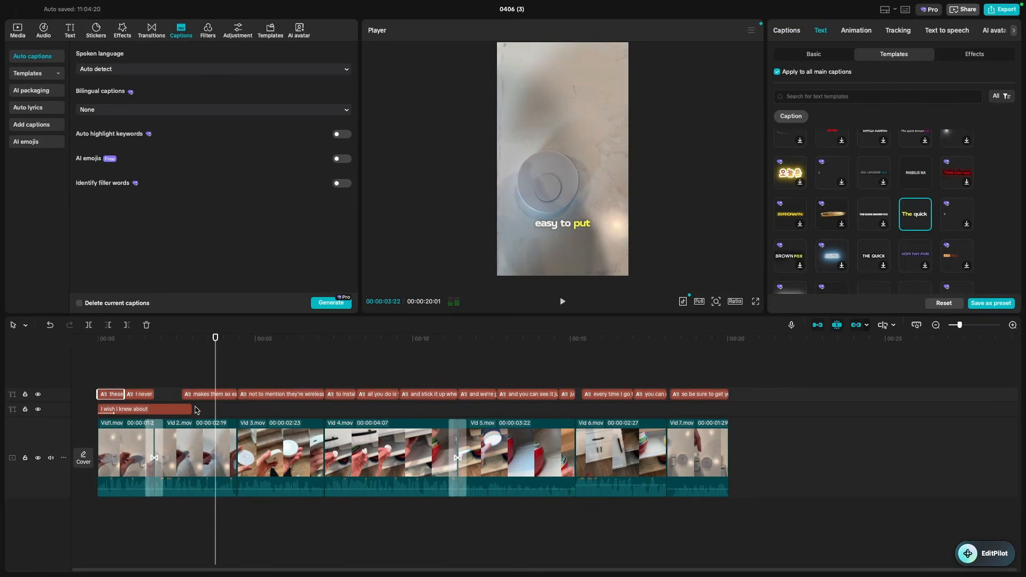
- Trim the 'I wish I knew about' title clip to end at about 2 seconds
left_click_drag(213, 344, 165, 345)
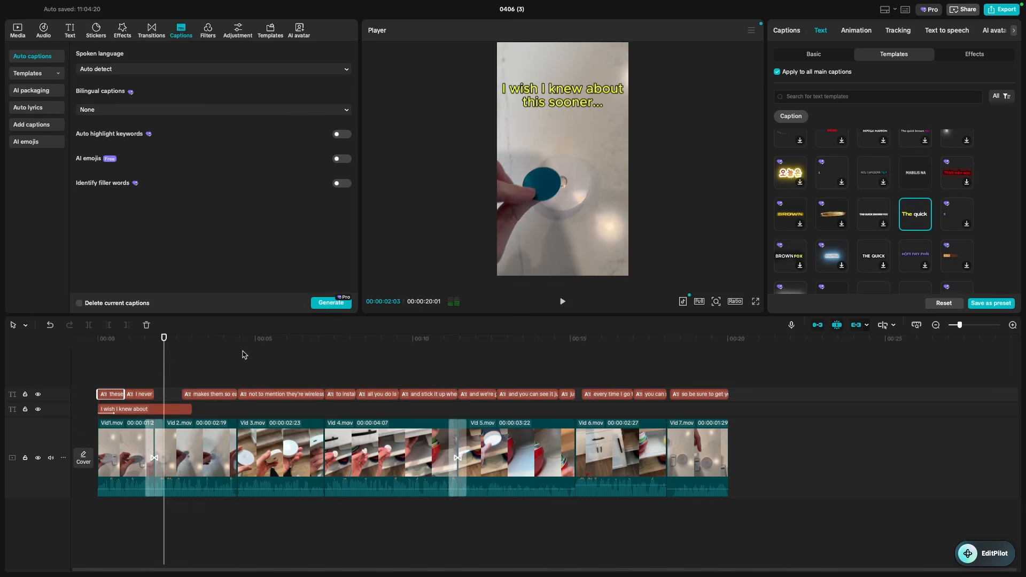
left_click(164, 409)
left_click_drag(192, 413, 164, 414)
left_click_drag(165, 351, 453, 361)
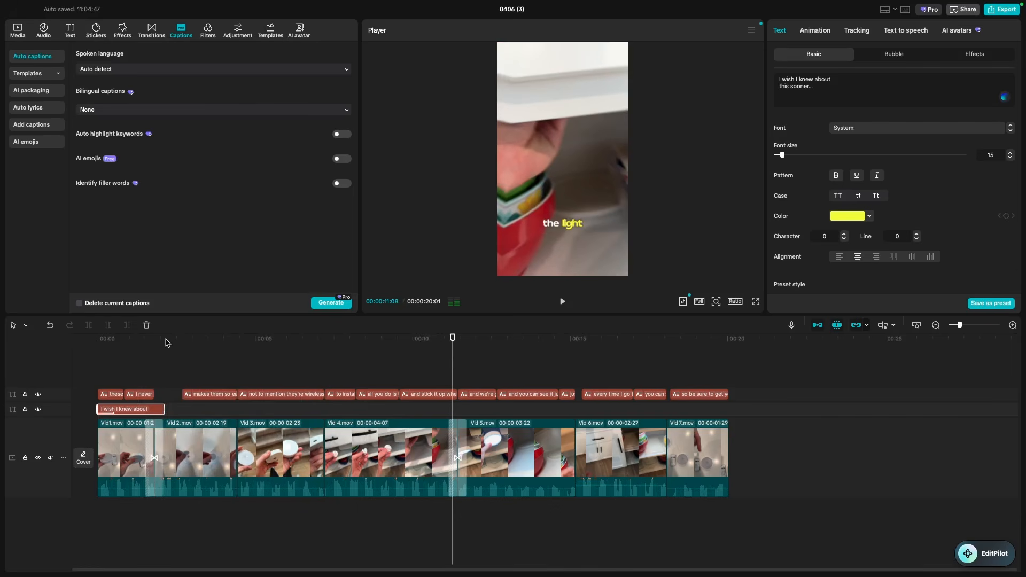
- Select the 'makes them so easy' caption and review line 3 in the caption list, unchanged
left_click(191, 374)
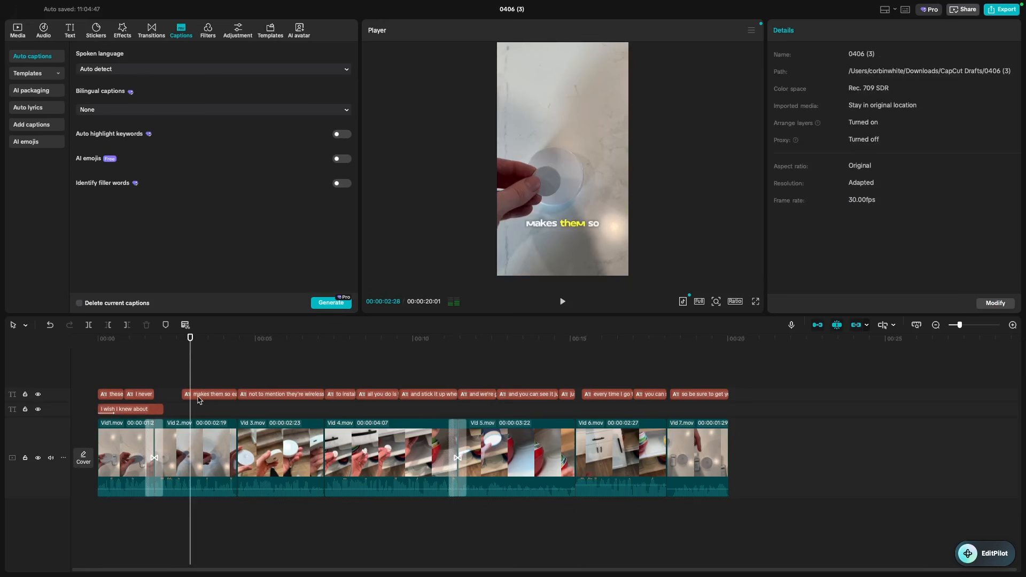
left_click(213, 396)
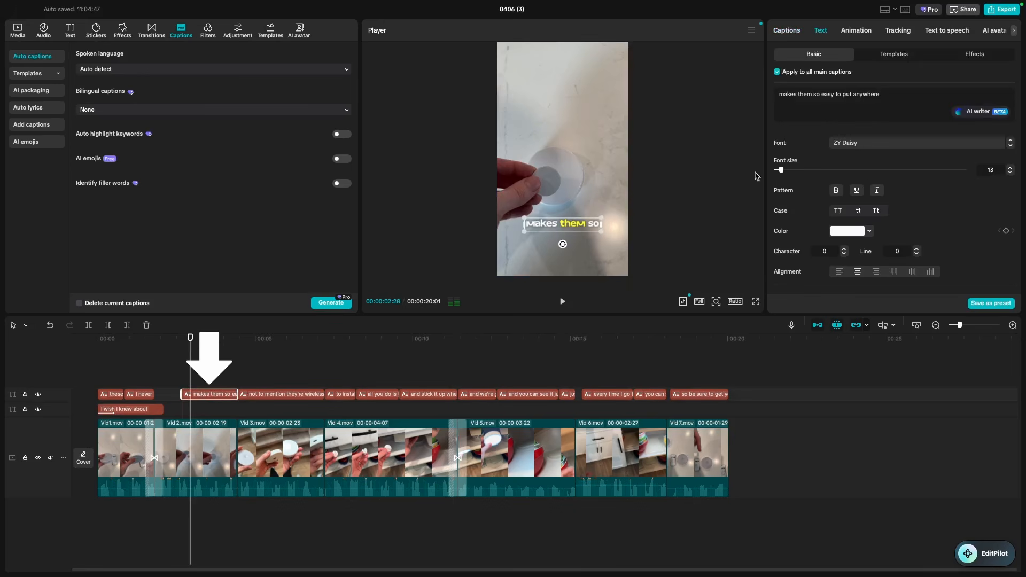
left_click(787, 30)
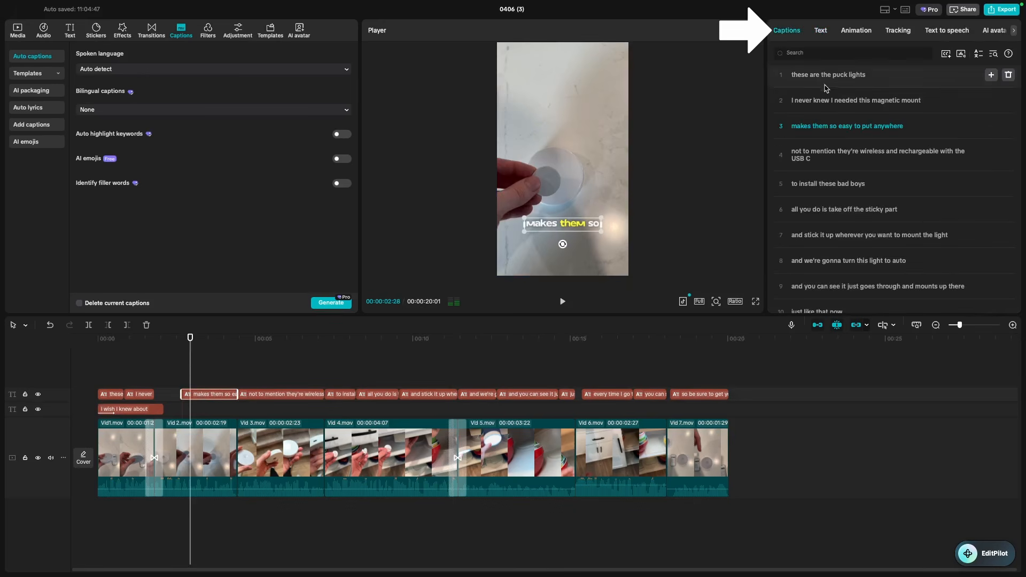
scroll(818, 235, "down", 5)
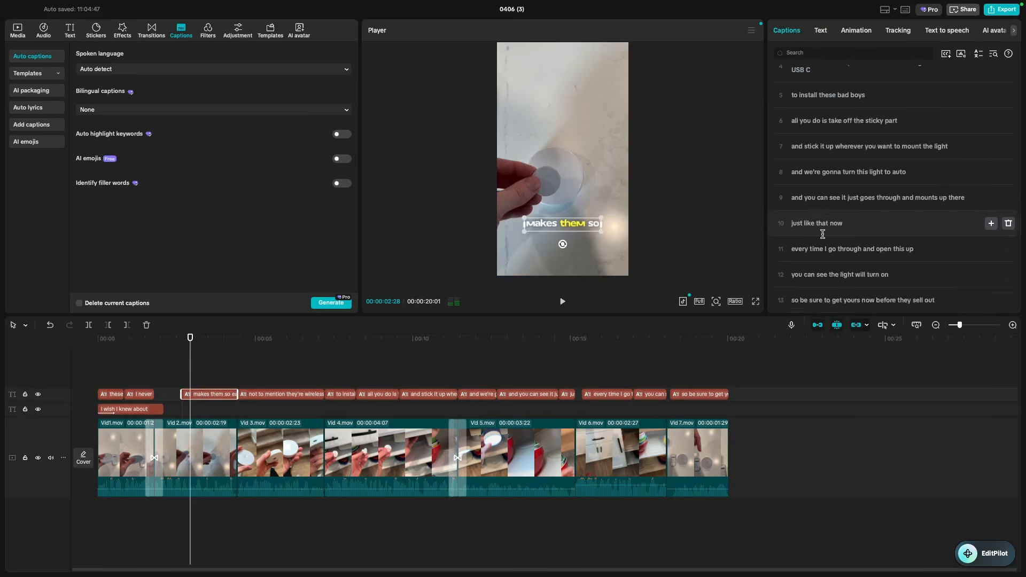
scroll(810, 180, "up", 6)
left_click(901, 129)
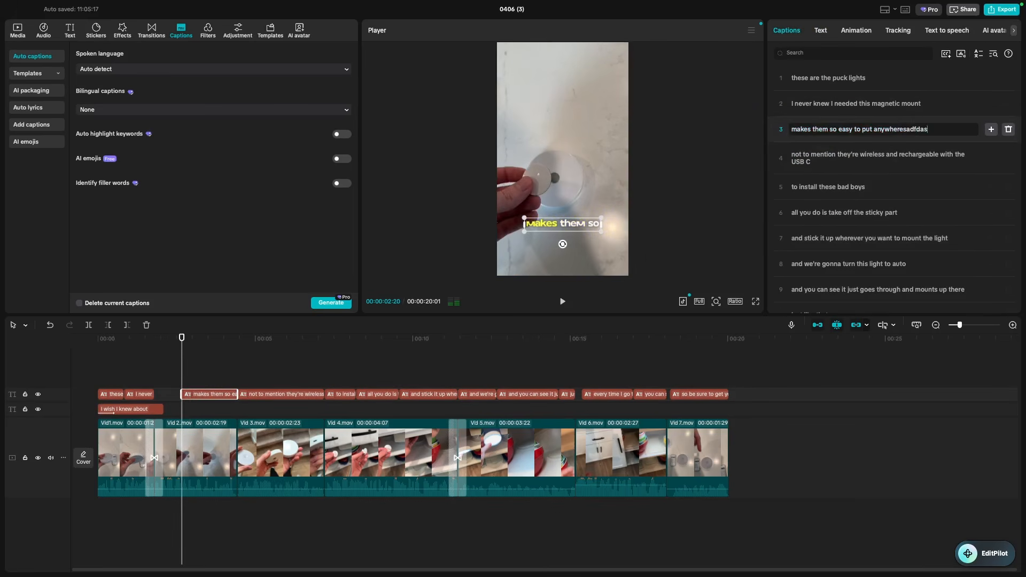
left_click(98, 338)
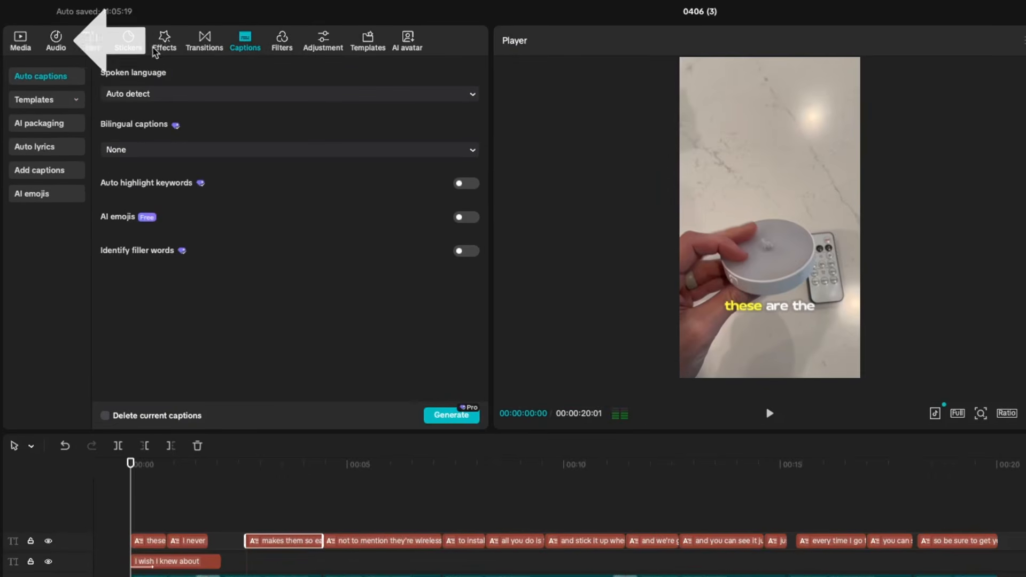
- Show the saved sound effects under Audio, including the 'Glitter cute small decision' effect
left_click(55, 39)
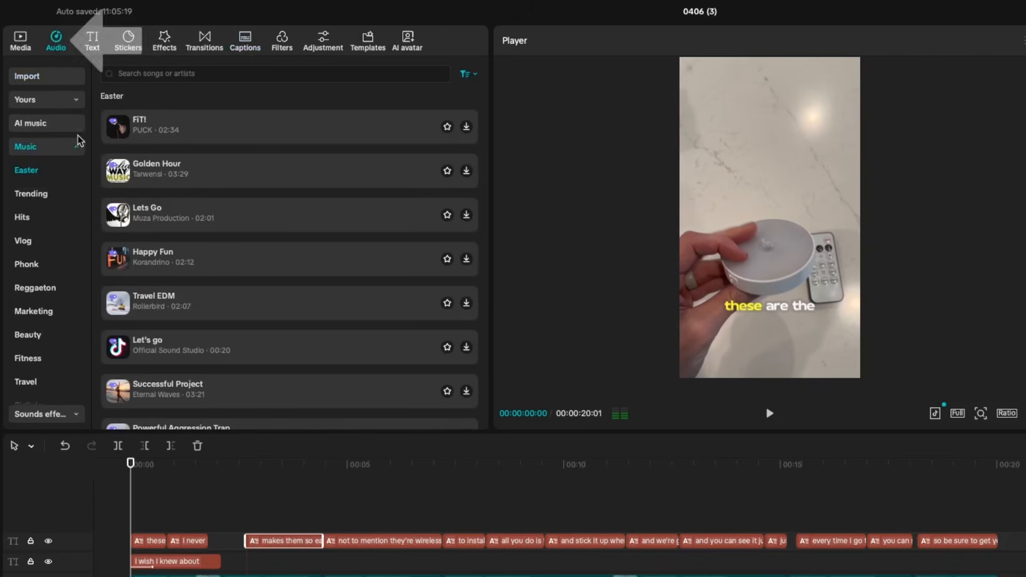
left_click(75, 146)
left_click(67, 175)
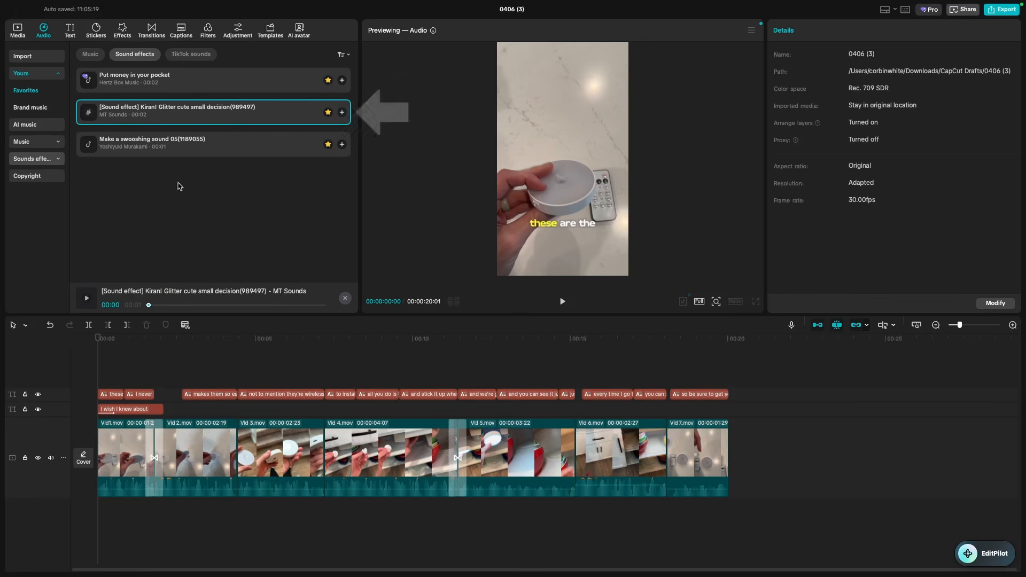
- Add the glitter sound effect to its own audio track and preview it
left_click(342, 112)
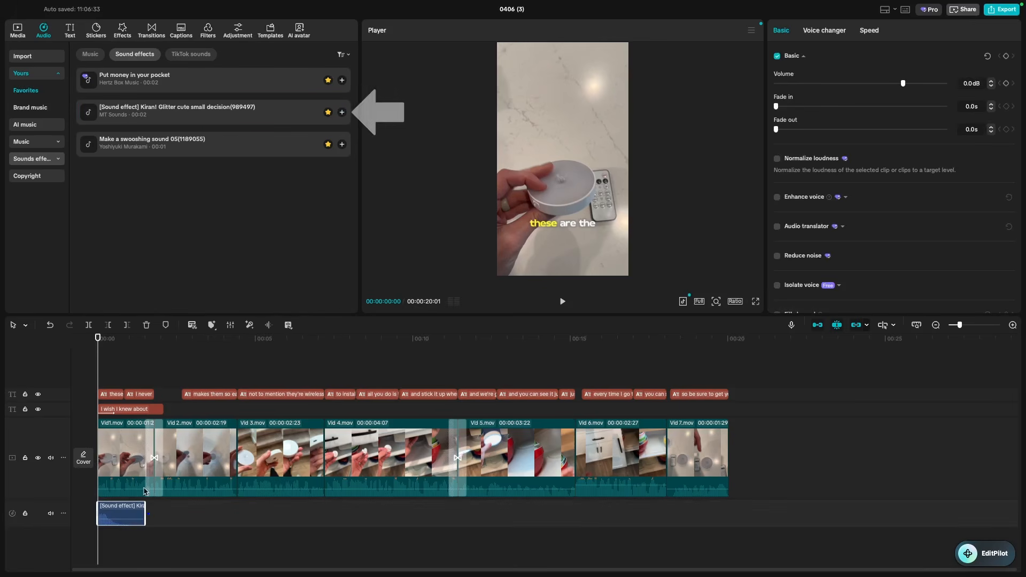
left_click_drag(124, 516, 138, 516)
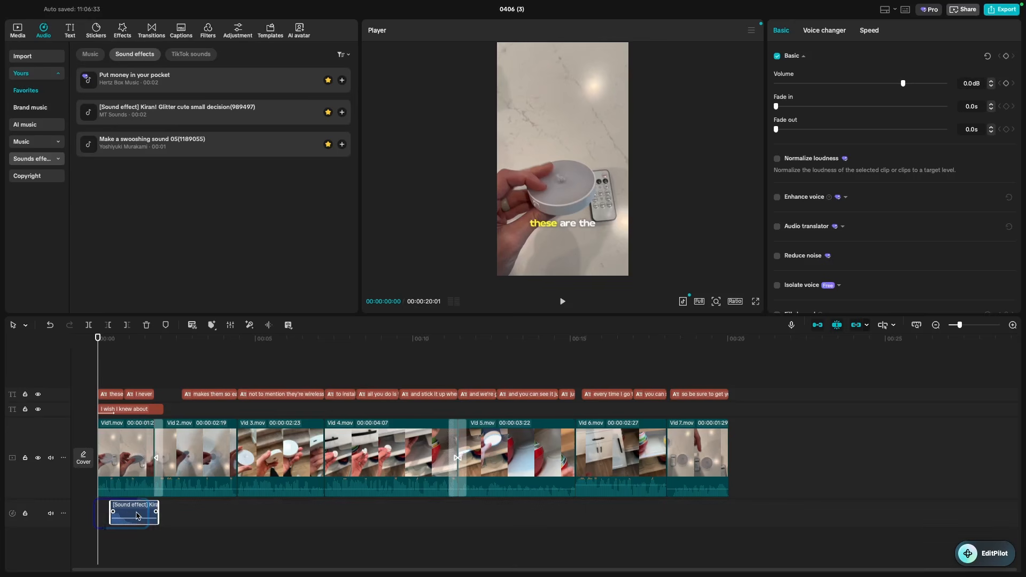
left_click_drag(964, 328, 976, 326)
key("space")
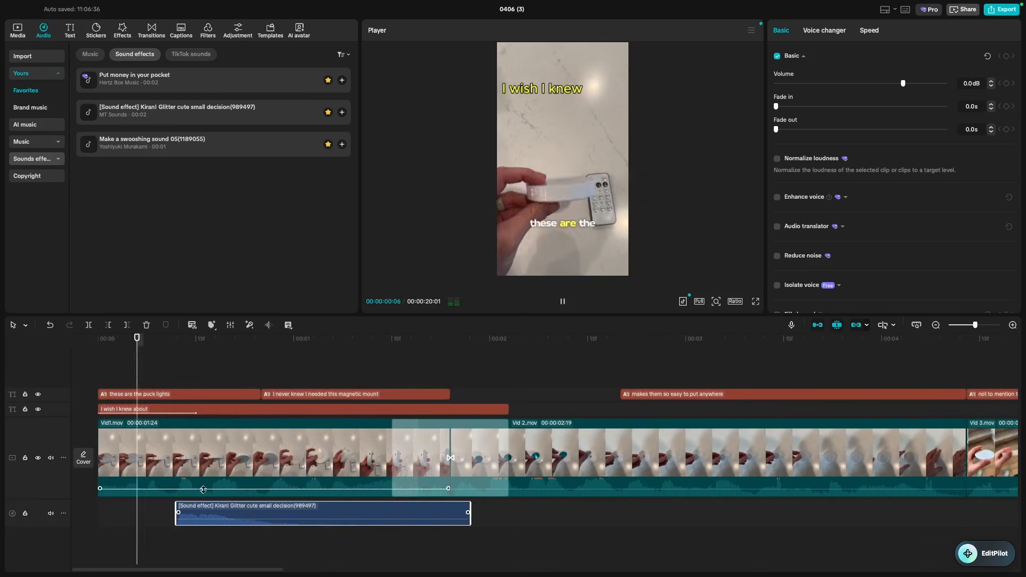
key("space")
- Move the glitter effect to the very start of the timeline, check its timing, and list saved music
left_click_drag(286, 515, 213, 504)
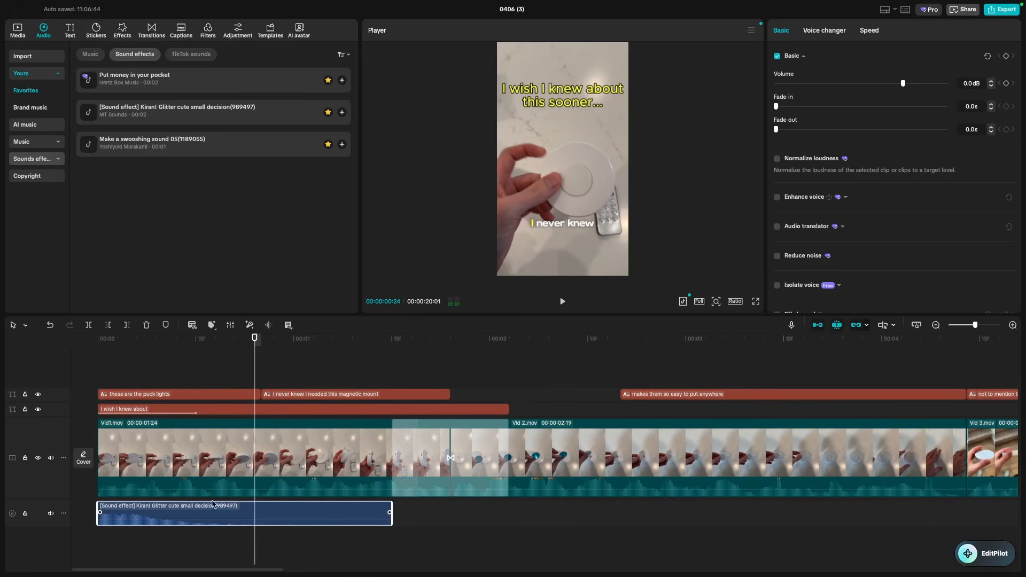
left_click_drag(253, 342, 85, 375)
key("space")
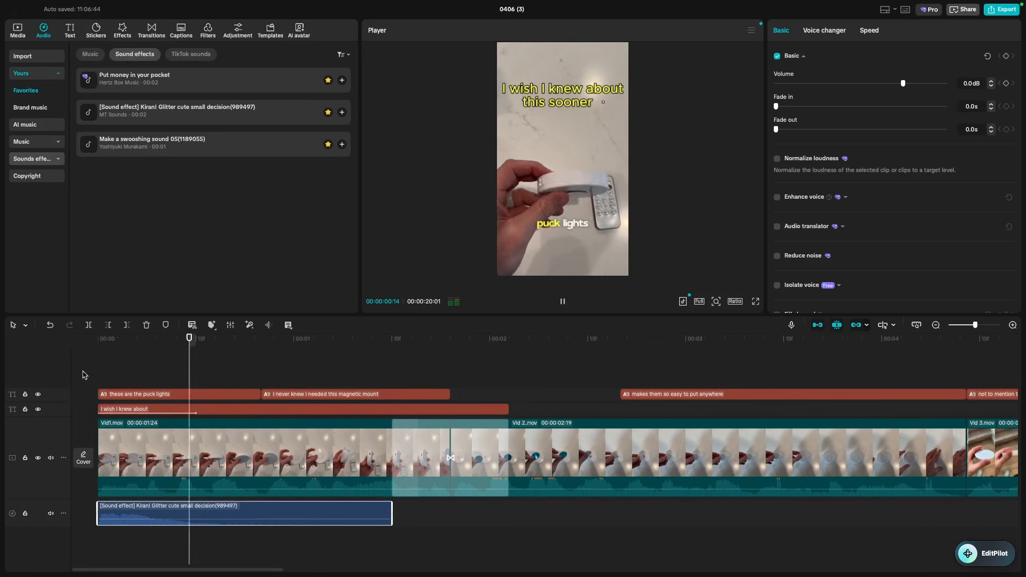
key("space")
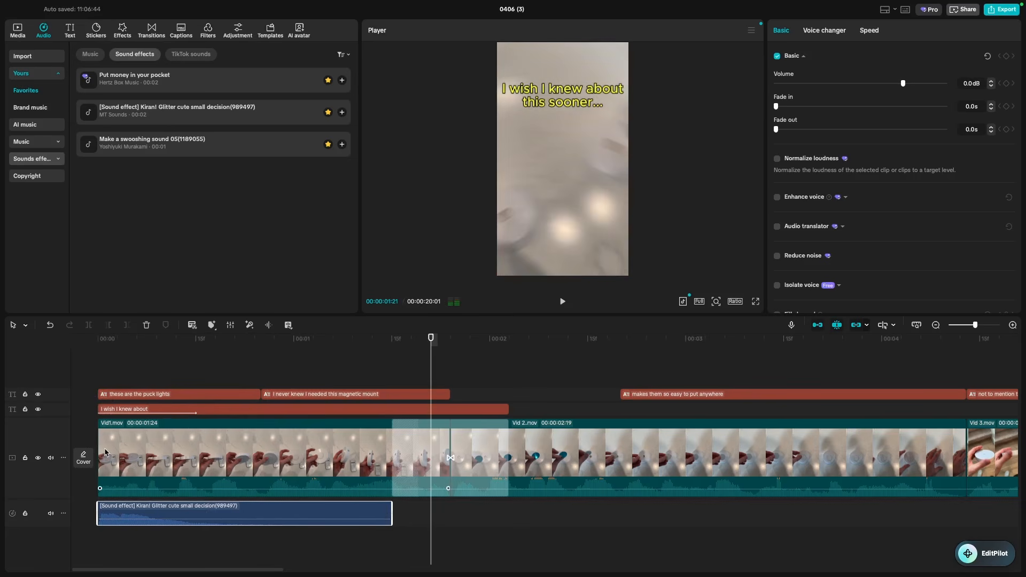
key("Home")
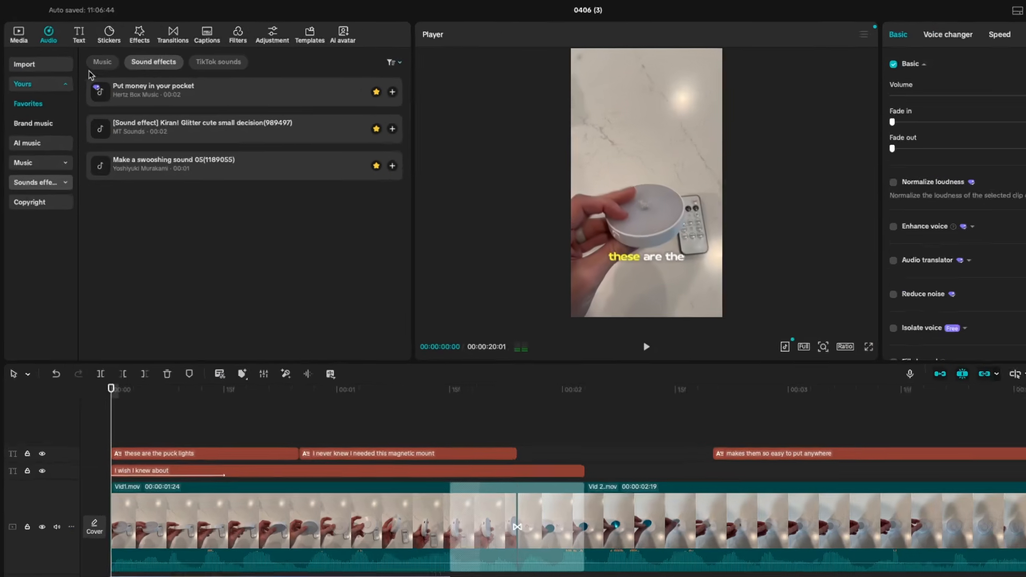
left_click(89, 54)
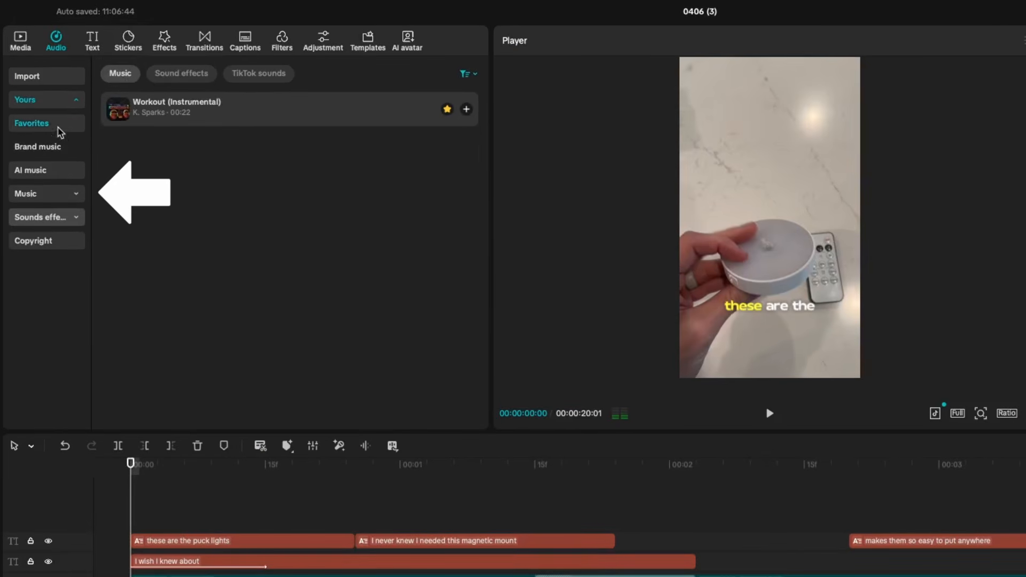
- Browse Trending and Easter music, preview 'Golden Hour', and add it to the timeline
left_click(46, 194)
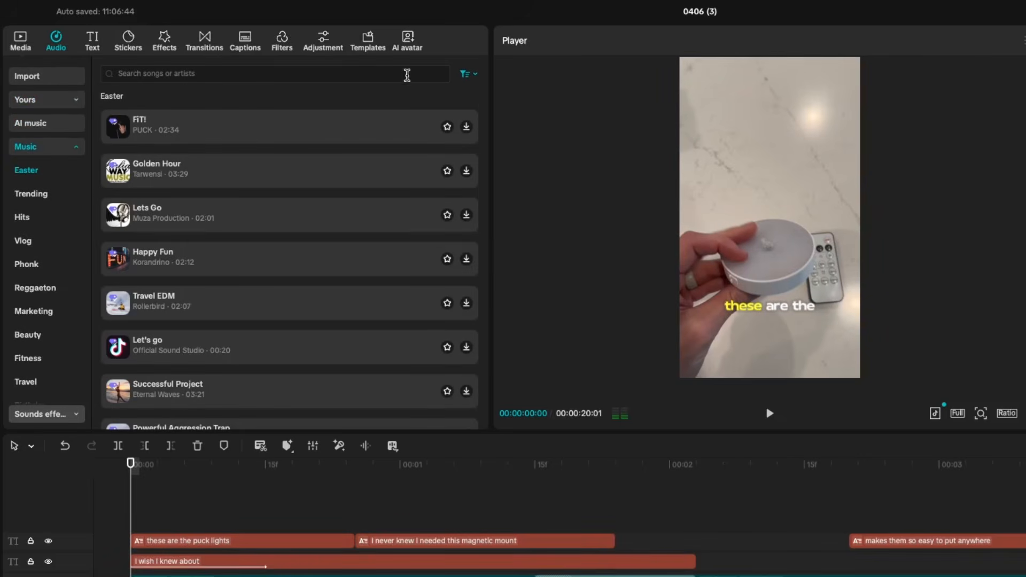
left_click(49, 195)
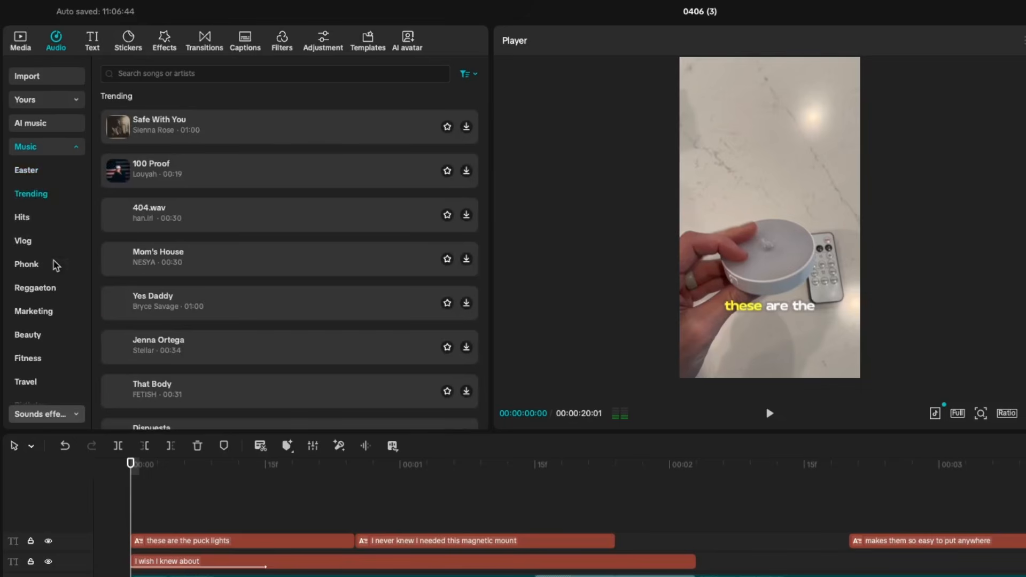
left_click(46, 174)
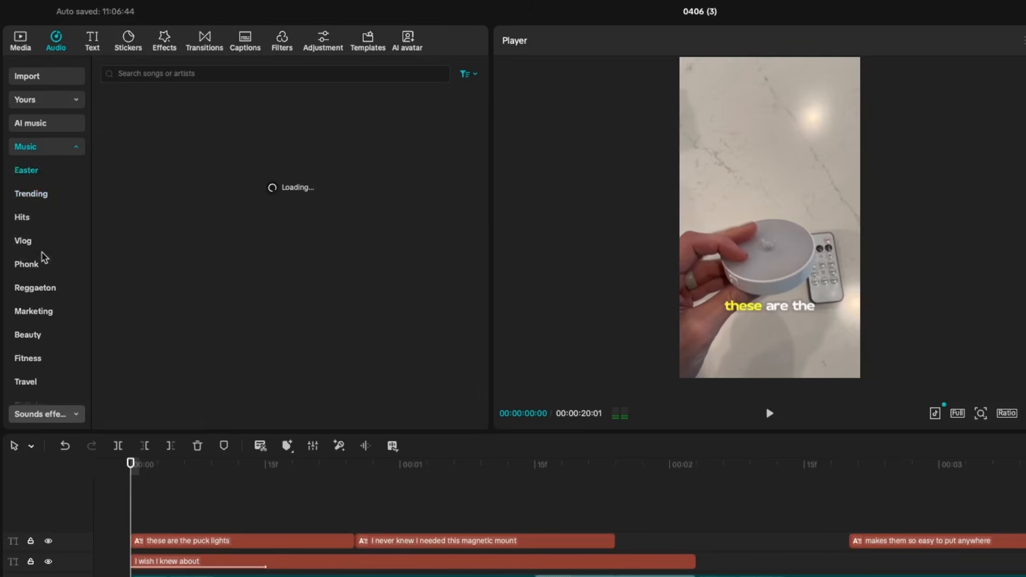
scroll(65, 300, "down", 3)
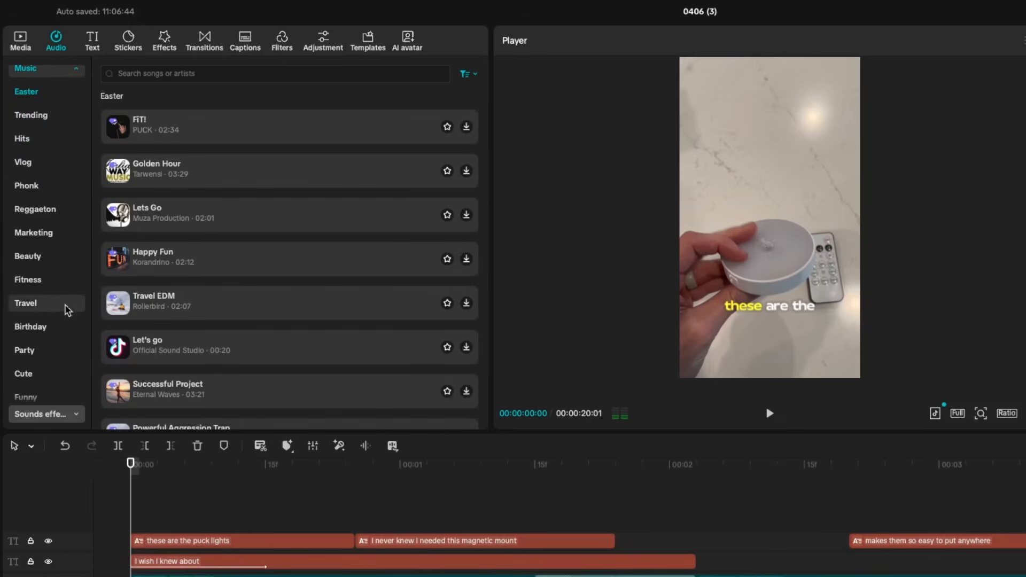
scroll(65, 225, "up", 3)
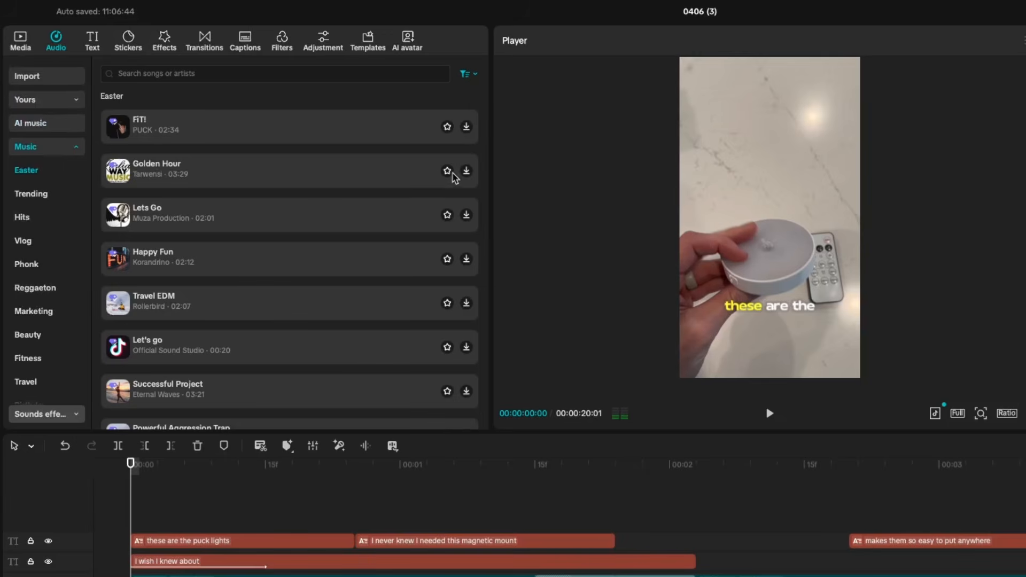
left_click(382, 174)
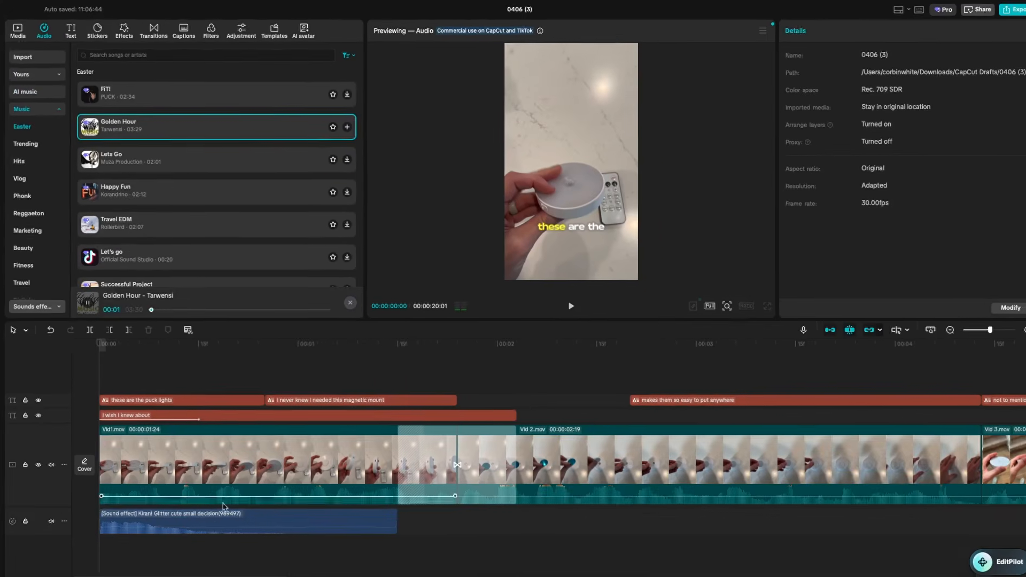
left_click(341, 127)
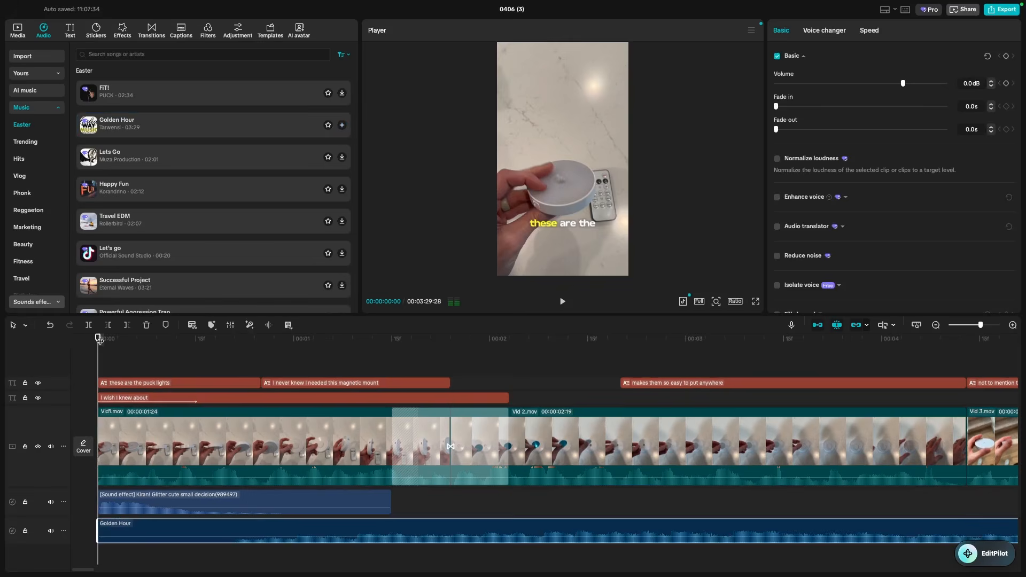
left_click_drag(99, 340, 160, 406)
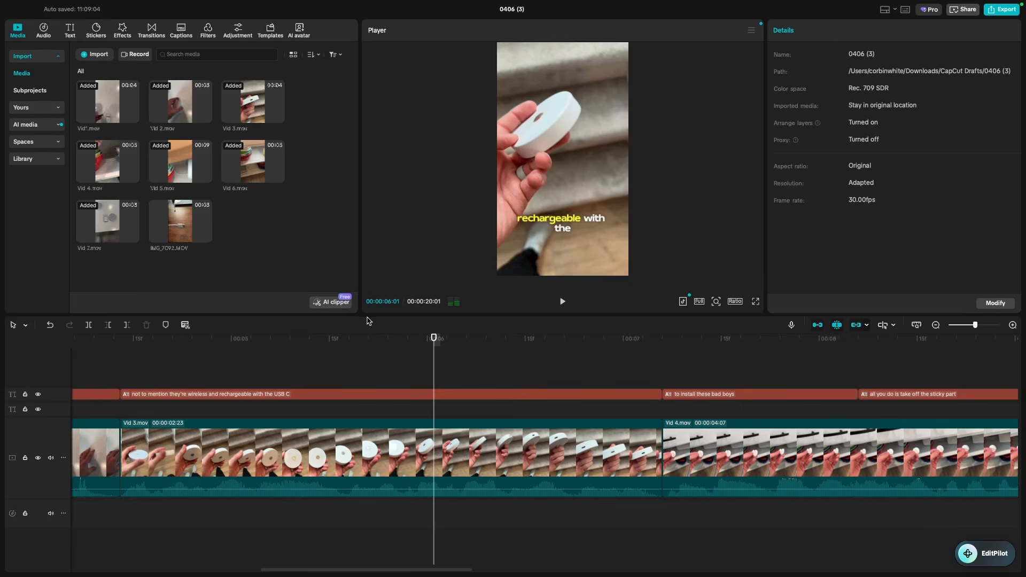
- Place IMG_7092.MOV on an overlay track at about 6 seconds, dismissing the audio-tracks notice
left_click_drag(434, 340, 558, 364)
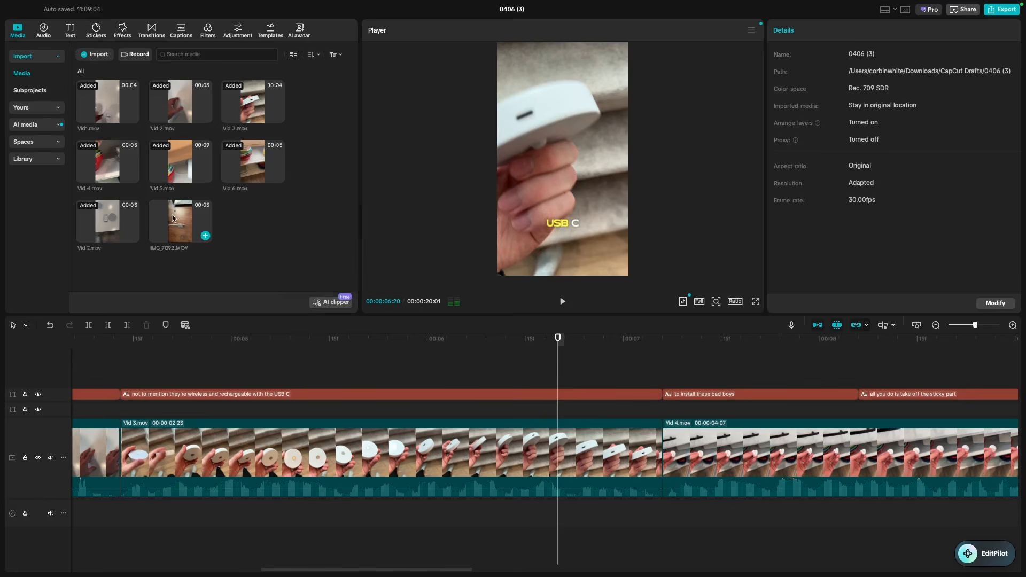
left_click(205, 236)
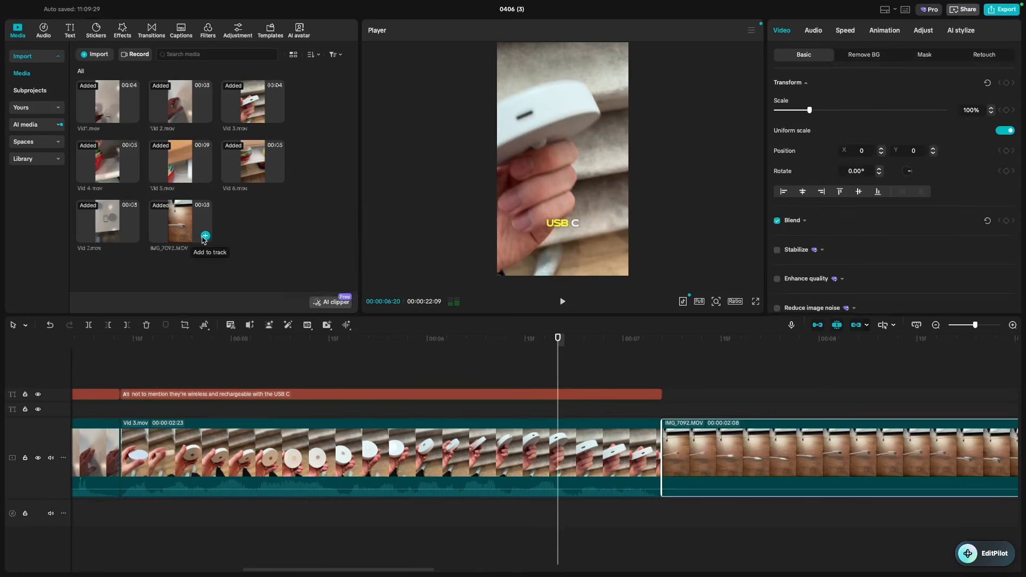
key("Return")
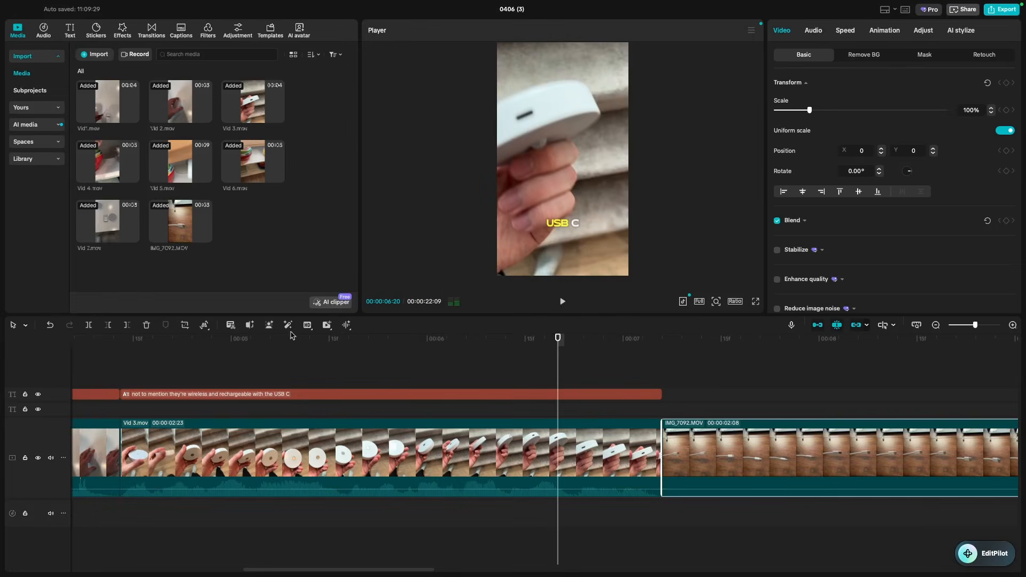
left_click(50, 325)
left_click_drag(184, 224, 512, 374)
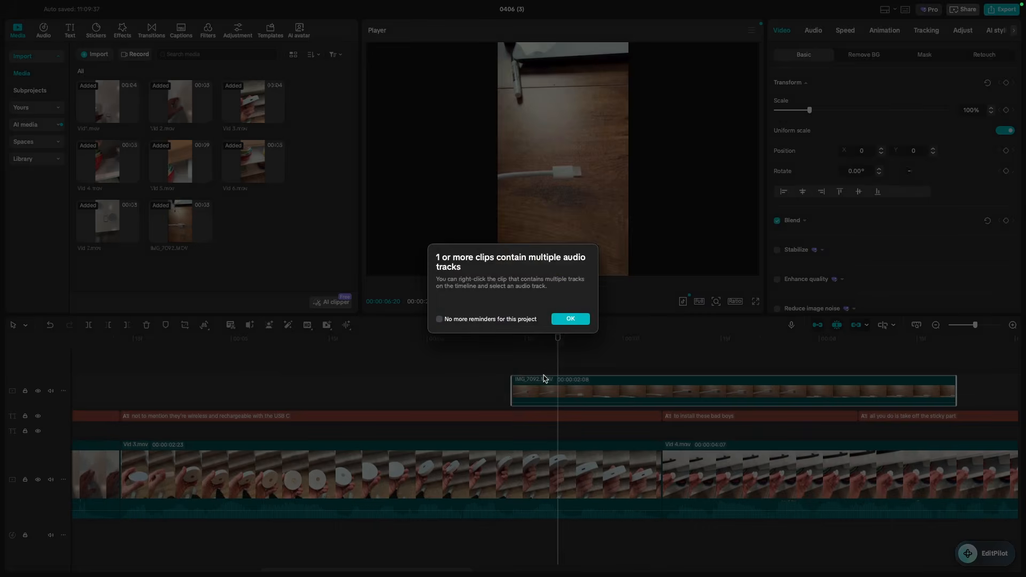
left_click(570, 319)
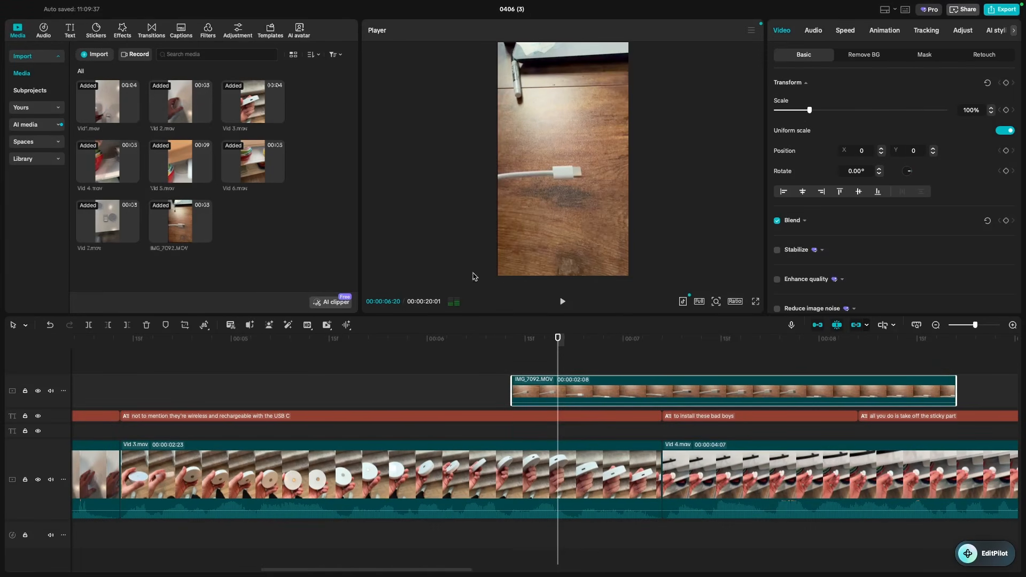
- Trim the IMG_7092.MOV B-roll to a 24-frame snippet ending at the Vid 4 cut
scroll(571, 382, "down", 1)
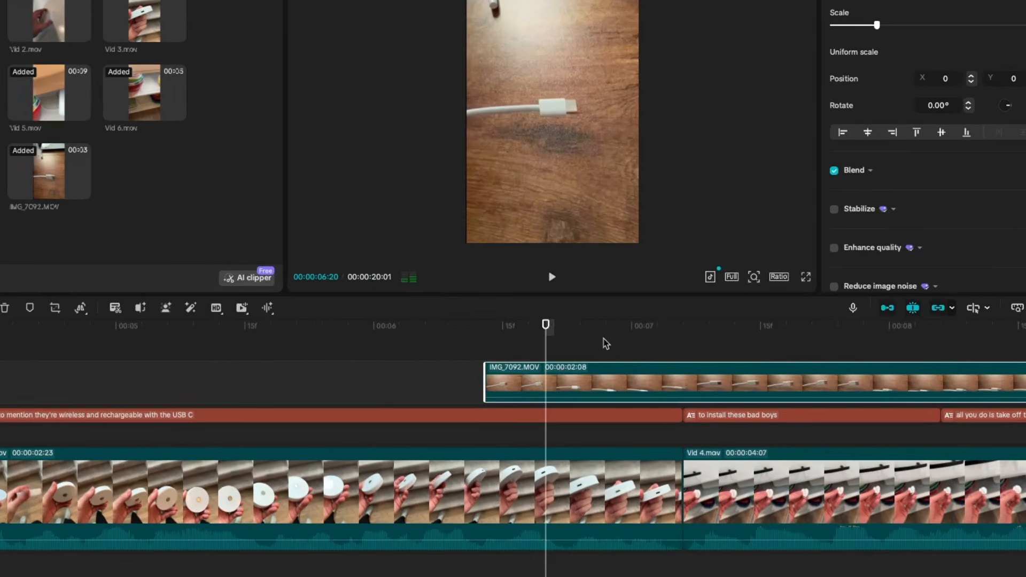
left_click(564, 344)
left_click_drag(551, 329, 527, 426)
left_click_drag(523, 341, 552, 356)
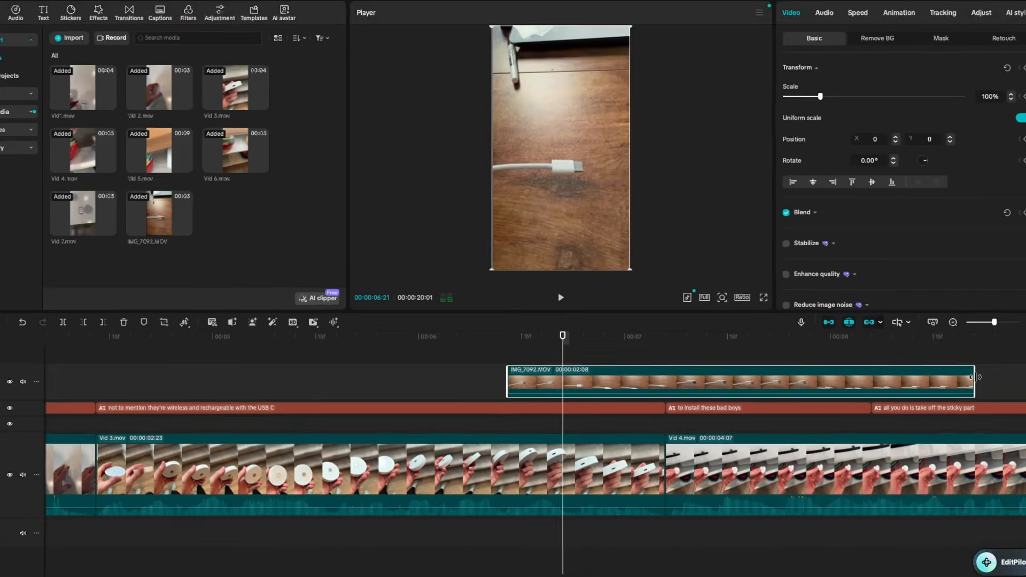
left_click_drag(972, 387, 618, 392)
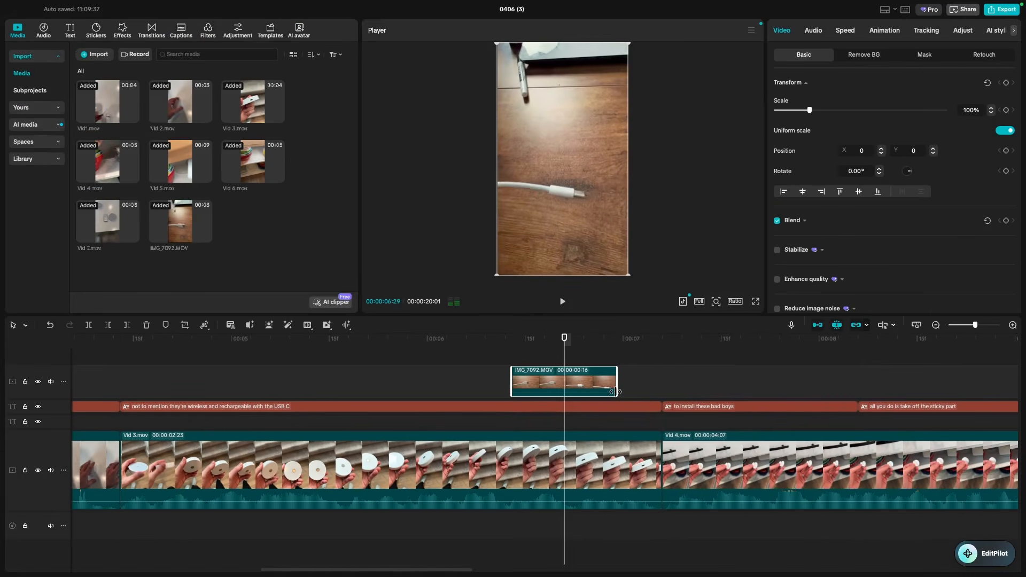
left_click_drag(540, 356, 496, 356)
- Move the B-roll below the caption track and play back to review the USB-C shot
left_click_drag(572, 376, 564, 426)
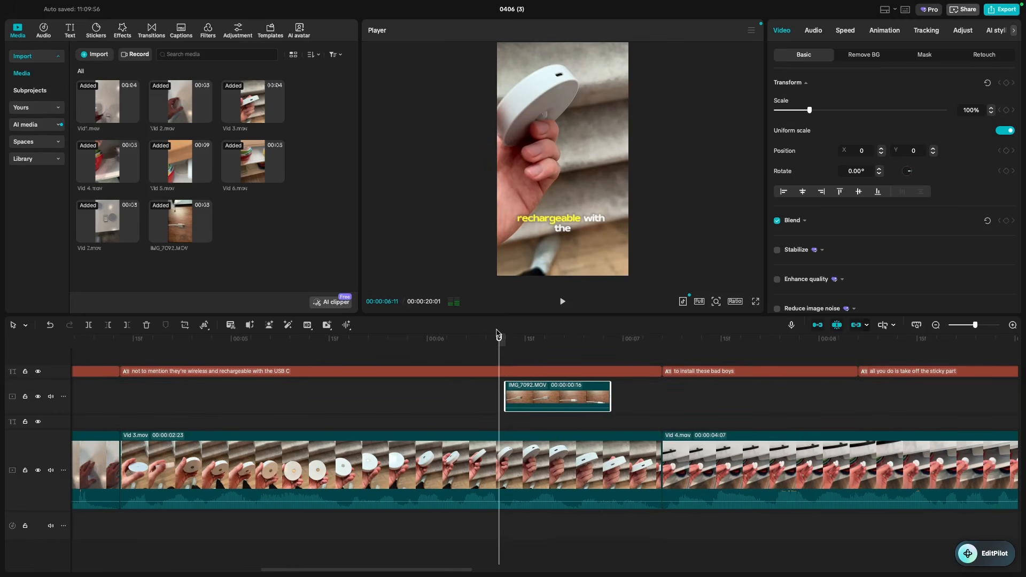
left_click_drag(499, 342, 543, 355)
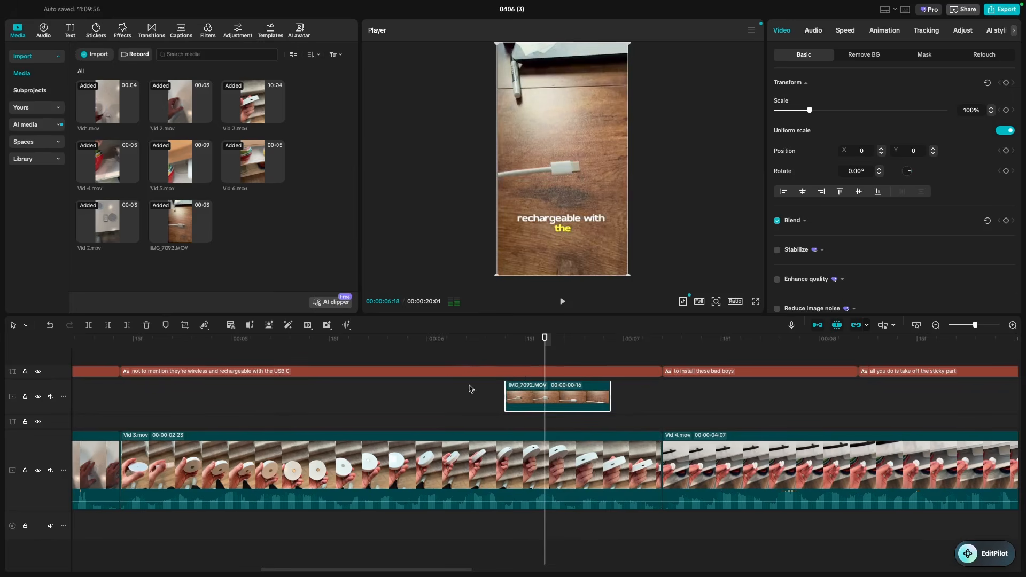
scroll(471, 389, "up", 1)
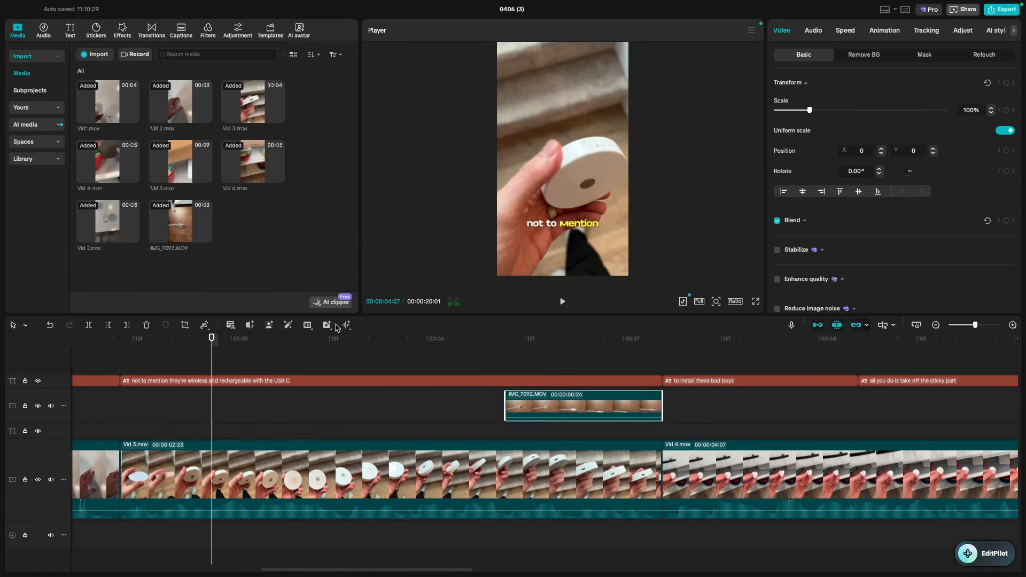
key("space")
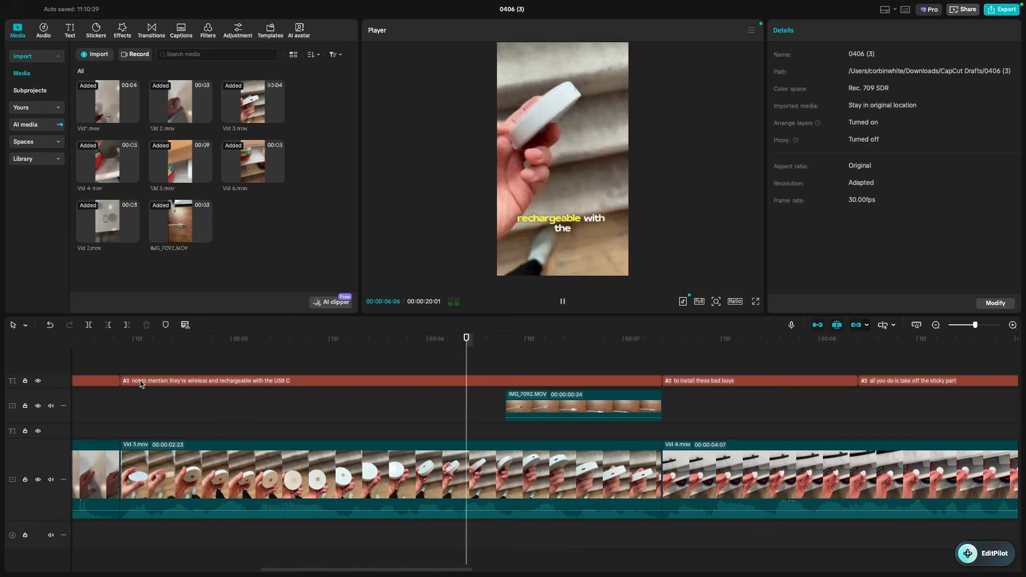
key("space")
left_click_drag(661, 342, 566, 363)
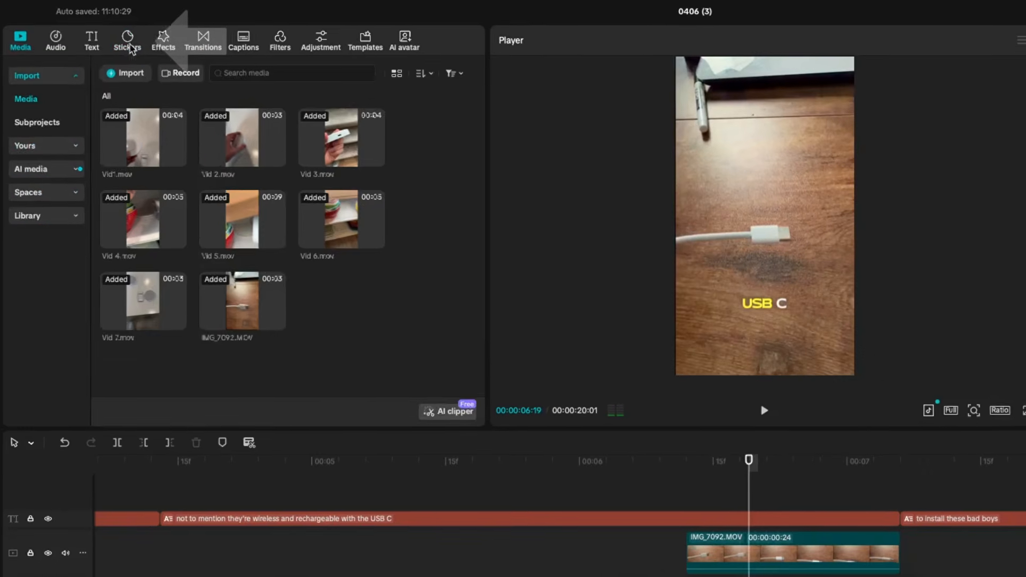
left_click(100, 35)
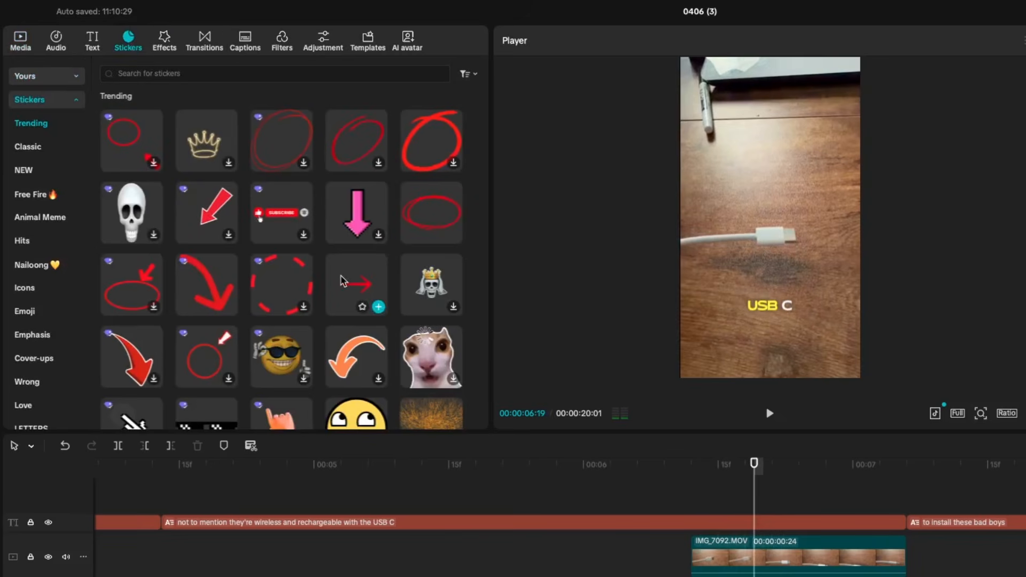
- Add the red curved arrow sticker above the captions, tilted to about -27.84° over the cable
left_click(227, 300)
key("space")
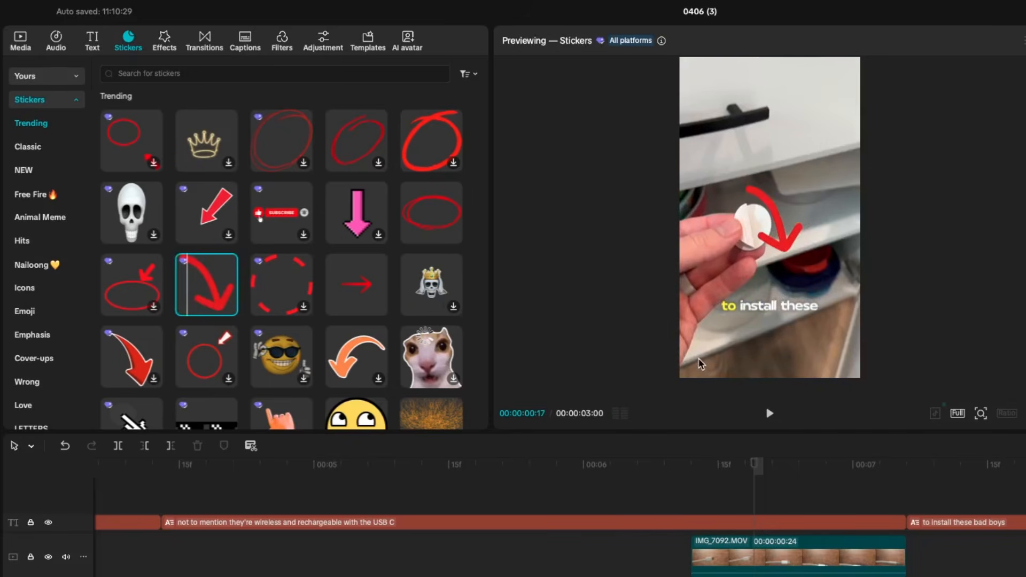
key("super+z")
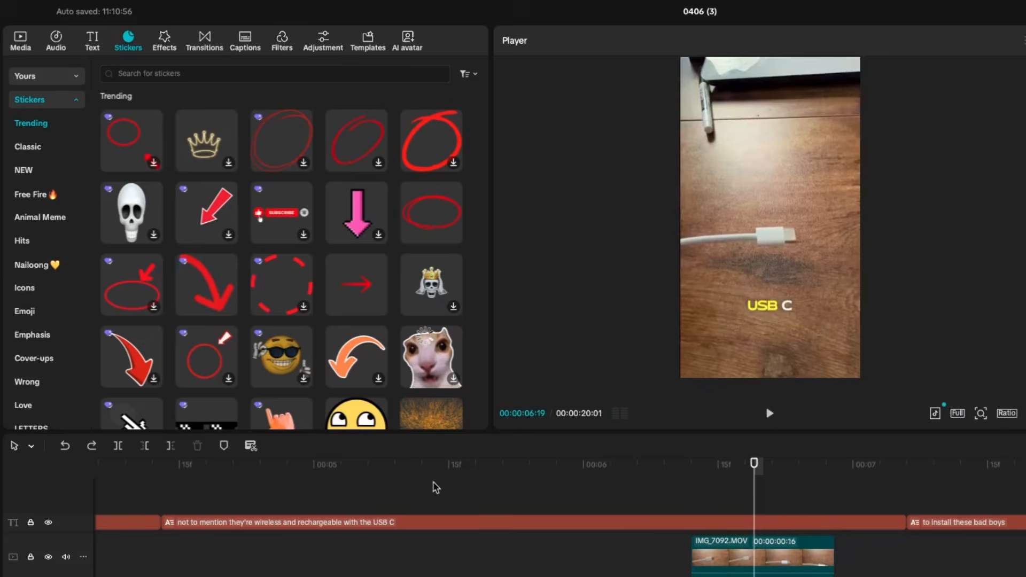
left_click_drag(206, 289, 694, 497)
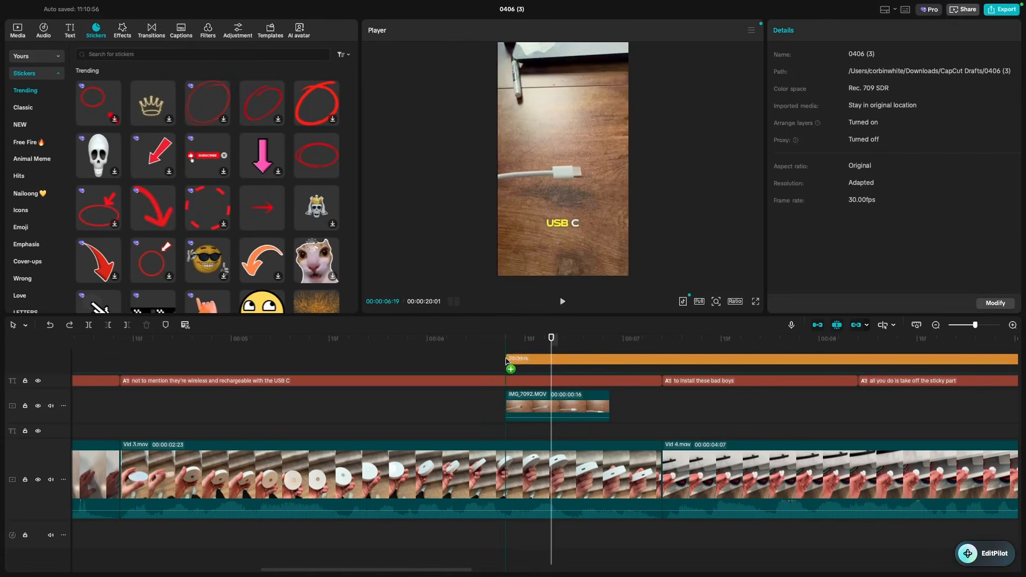
left_click_drag(506, 361, 508, 364)
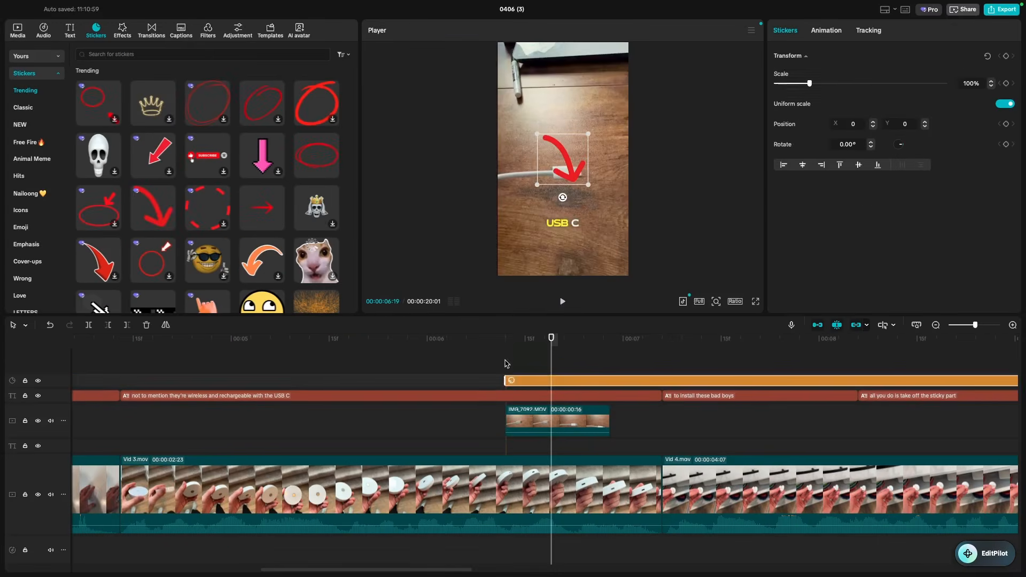
left_click_drag(567, 167, 595, 147)
- Match the arrow sticker to the 24-frame B-roll length and scale it to 129%
left_click_drag(543, 338, 465, 338)
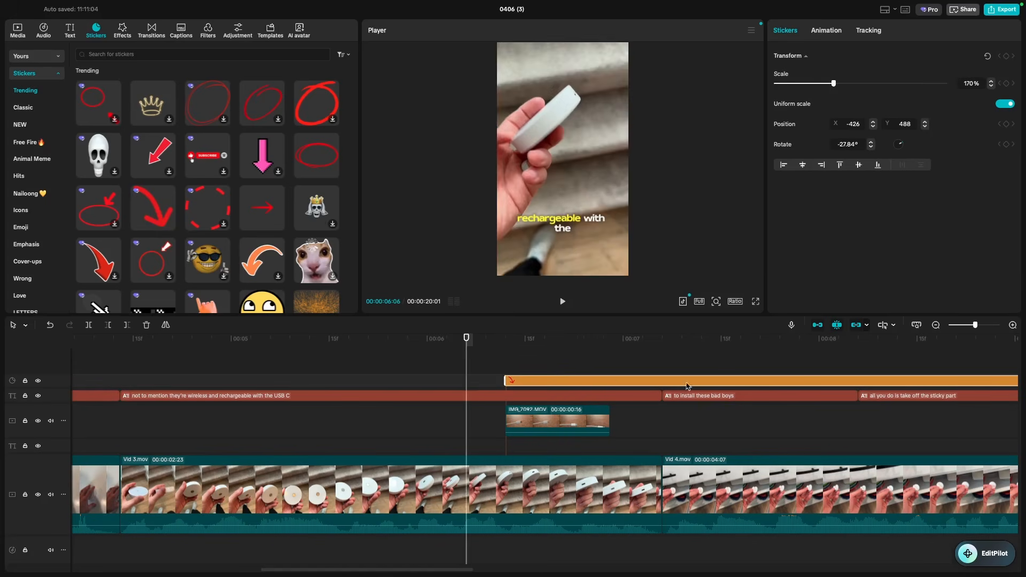
scroll(590, 381, "right", 10)
scroll(590, 381, "left", 3)
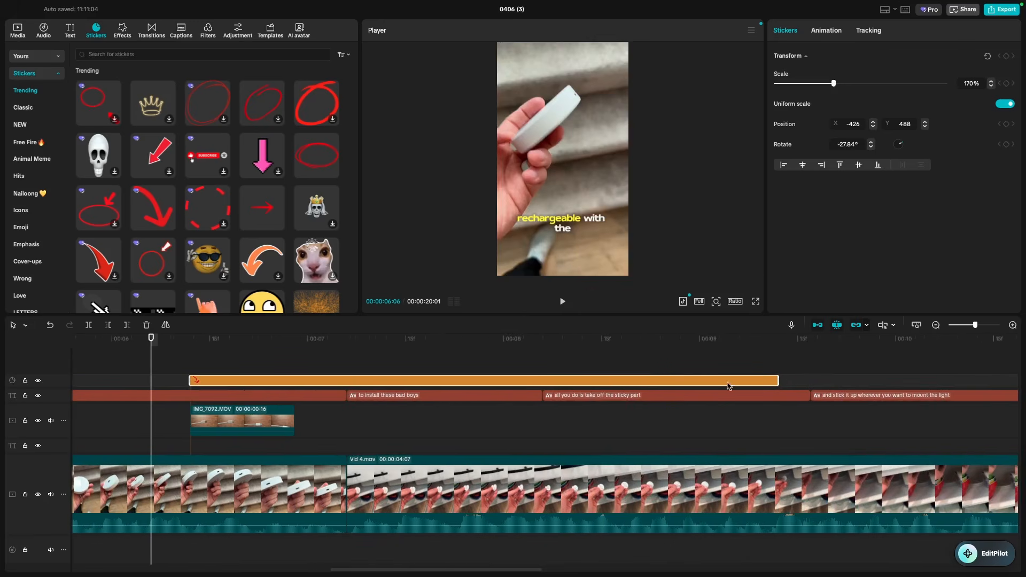
left_click_drag(783, 380, 298, 382)
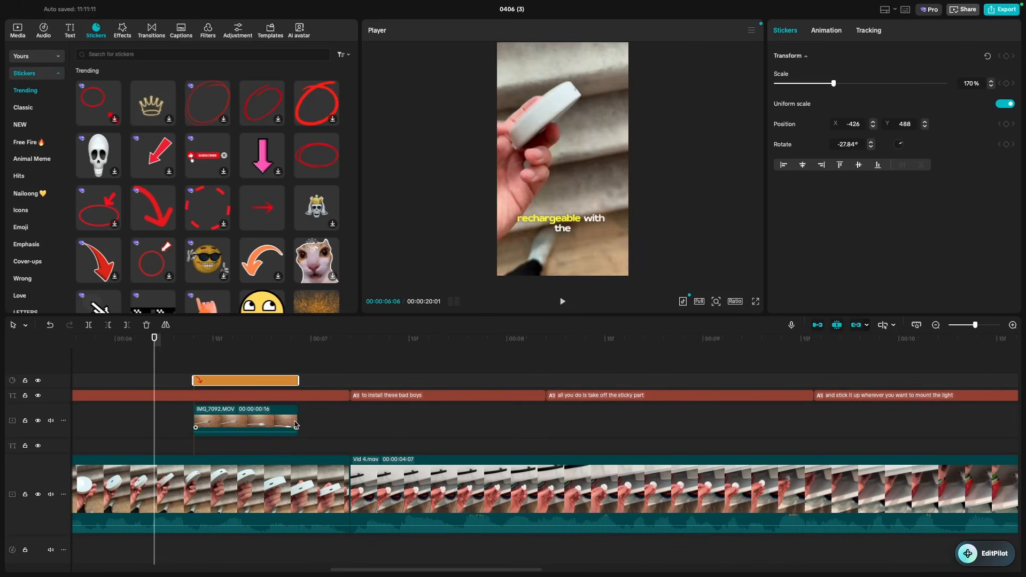
left_click_drag(296, 425, 350, 425)
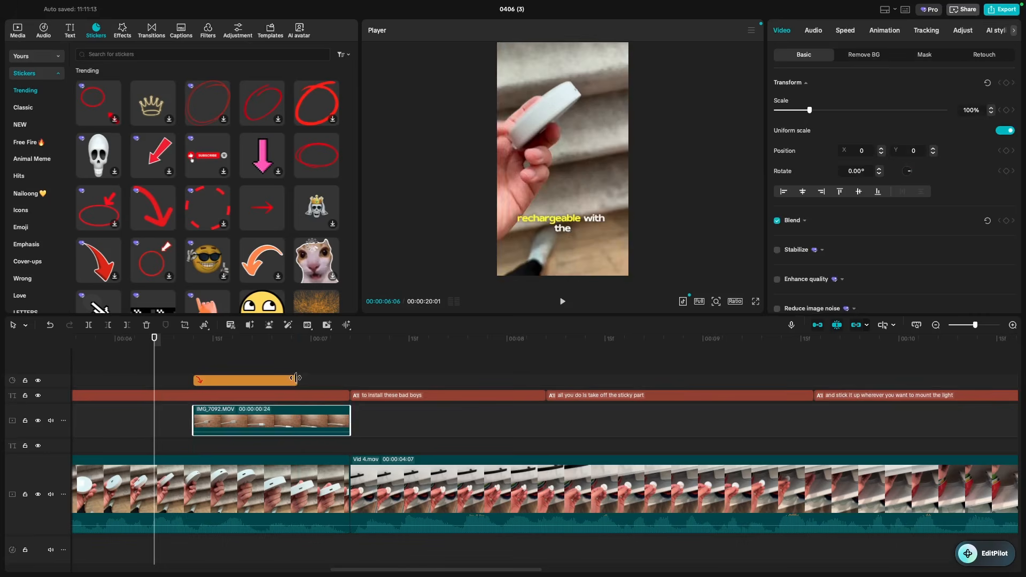
left_click_drag(296, 378, 350, 381)
left_click_drag(154, 339, 232, 348)
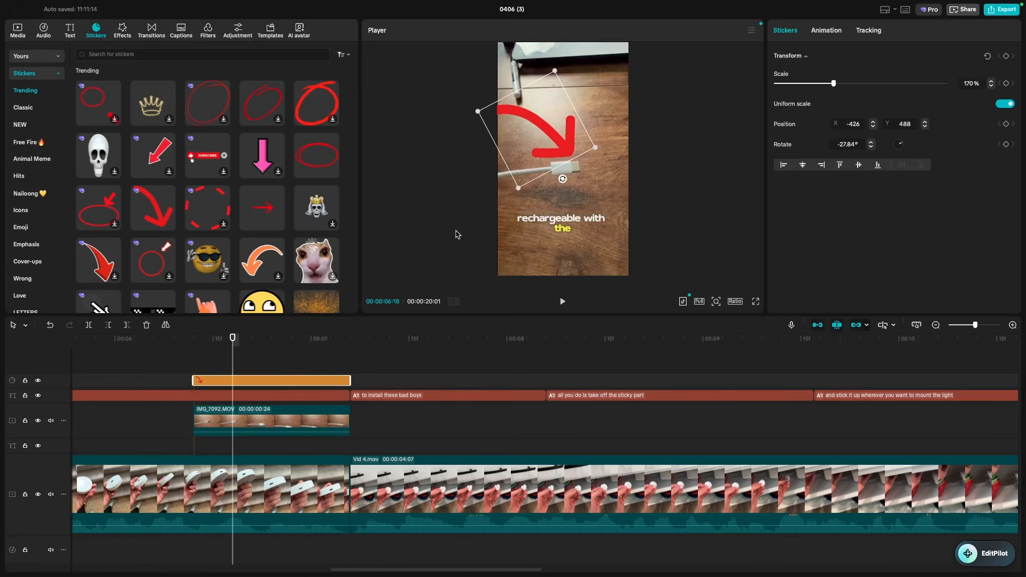
left_click_drag(481, 110, 527, 123)
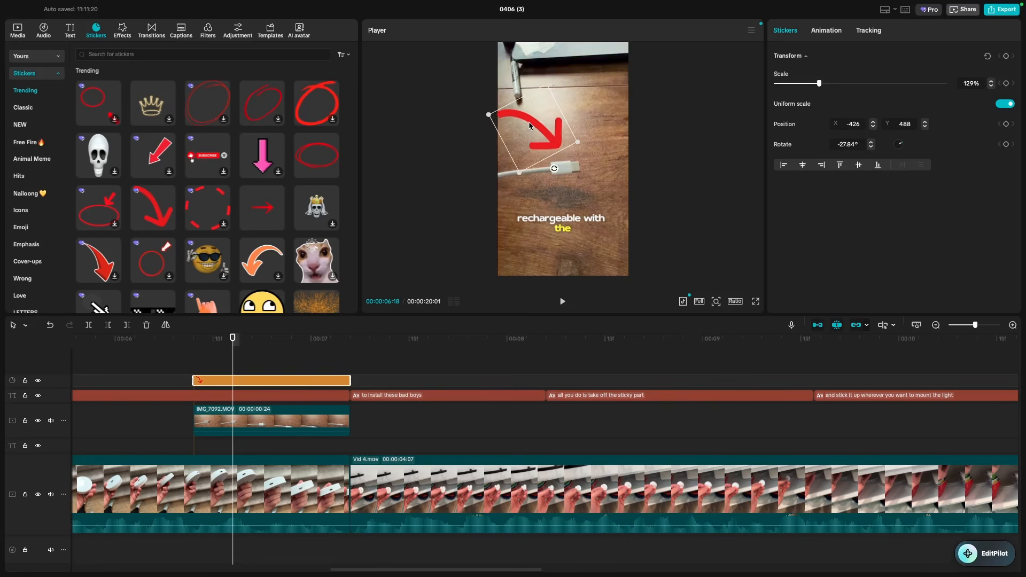
key("space")
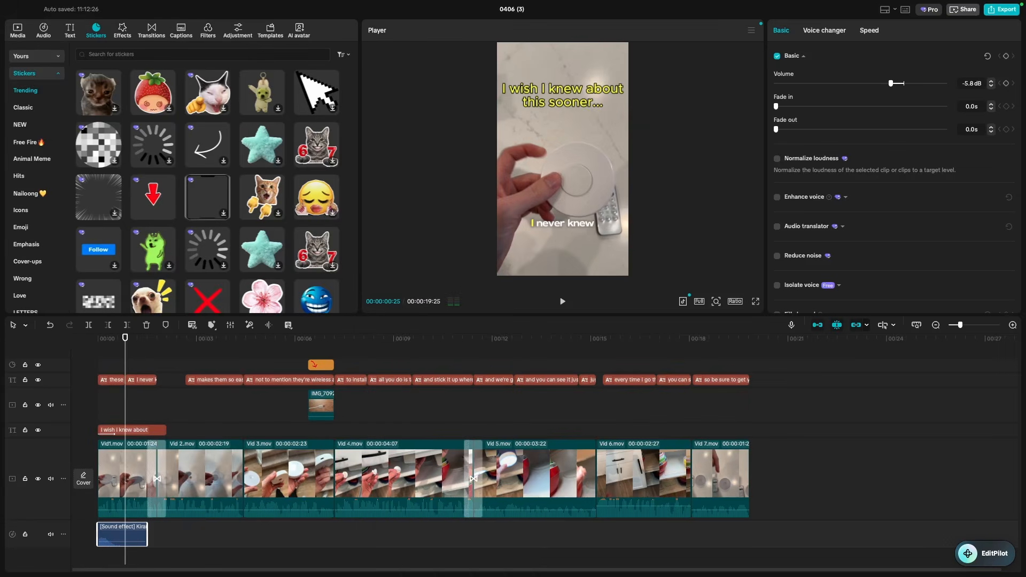
- Export the 20-second ad under the name 'Ad demo' as a 1080P HEVC mov at 30fps
left_click(824, 390)
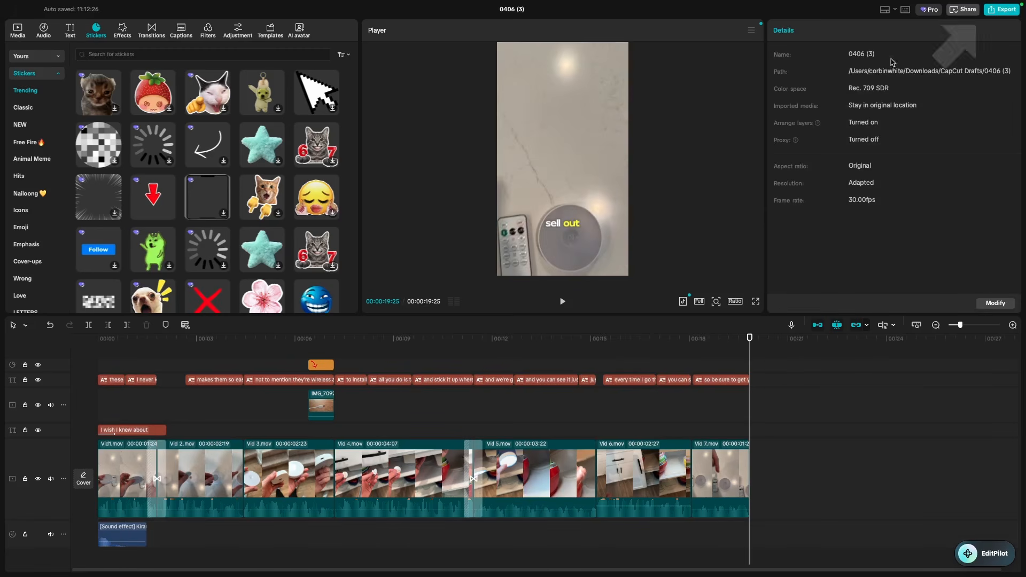
left_click(1003, 13)
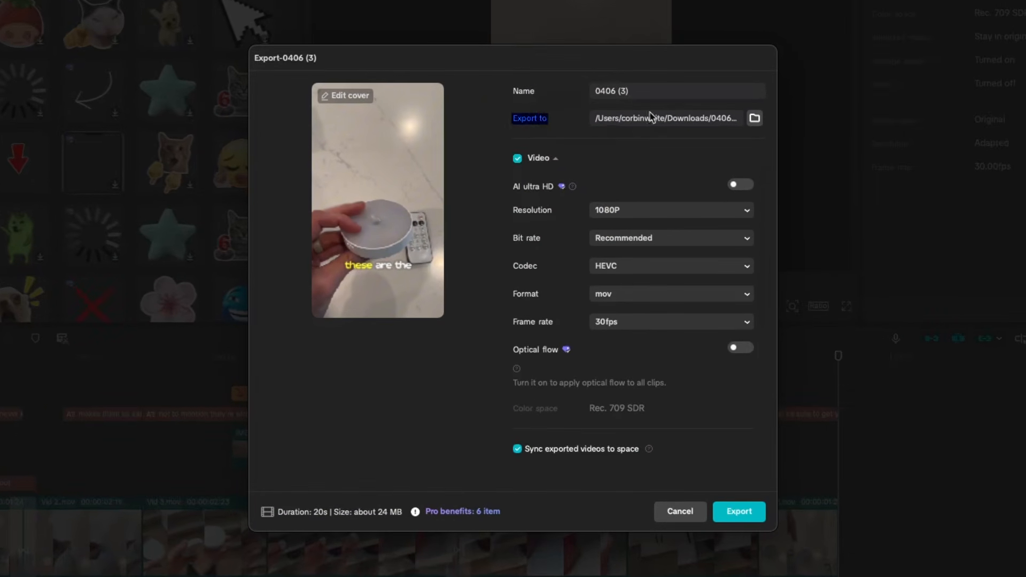
left_click(651, 116)
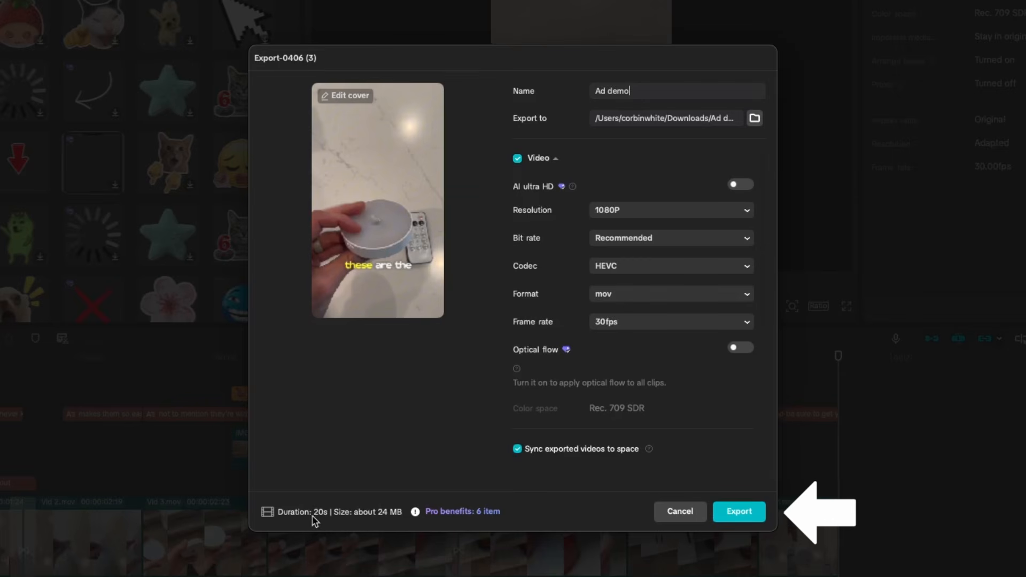
left_click(734, 513)
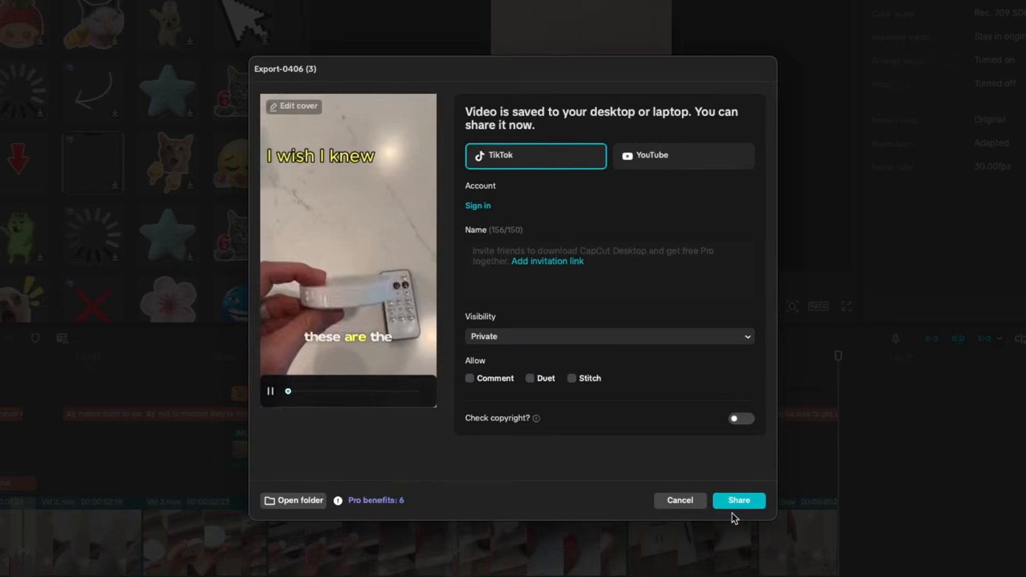